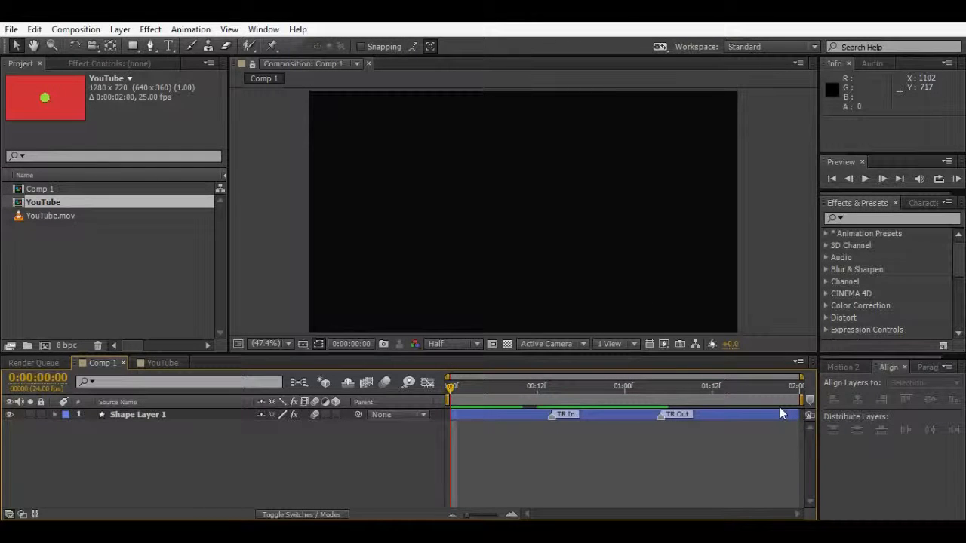
Step: Scrub the playhead through the first nine frames of Comp 1 and return it to the start
mouse_move(453, 391)
mouse_down()
mouse_move(488, 387)
mouse_move(451, 388)
mouse_up()
drag(450, 388, 463, 386)
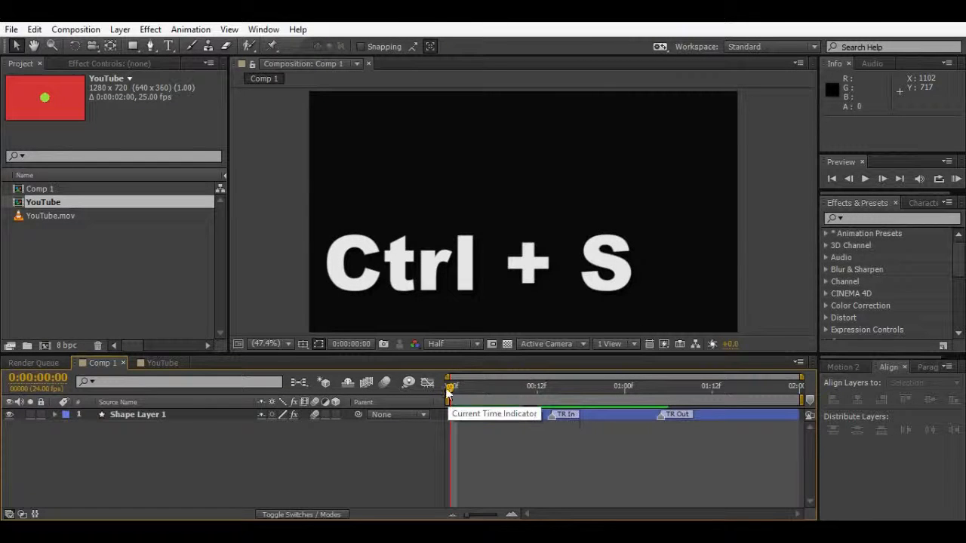
drag(452, 389, 478, 390)
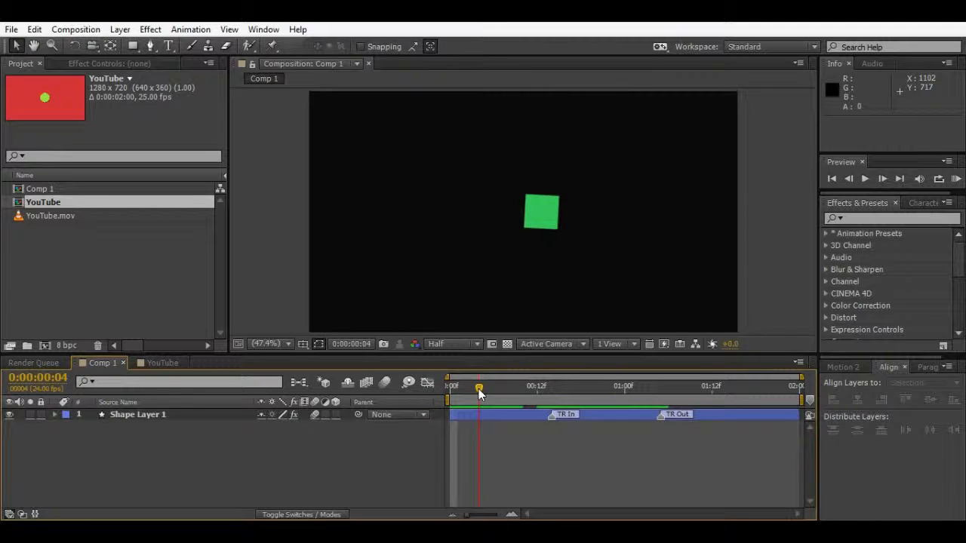
drag(479, 391, 513, 382)
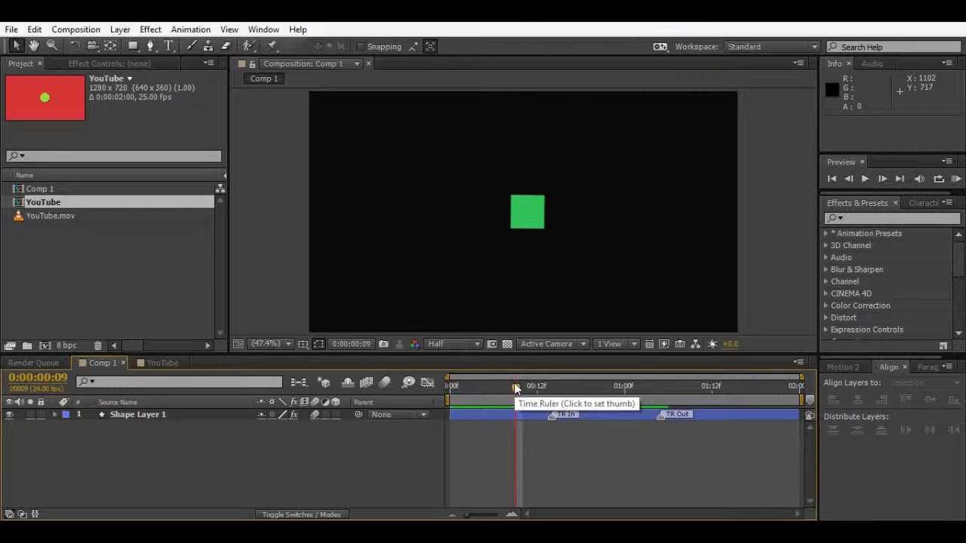
click(514, 387)
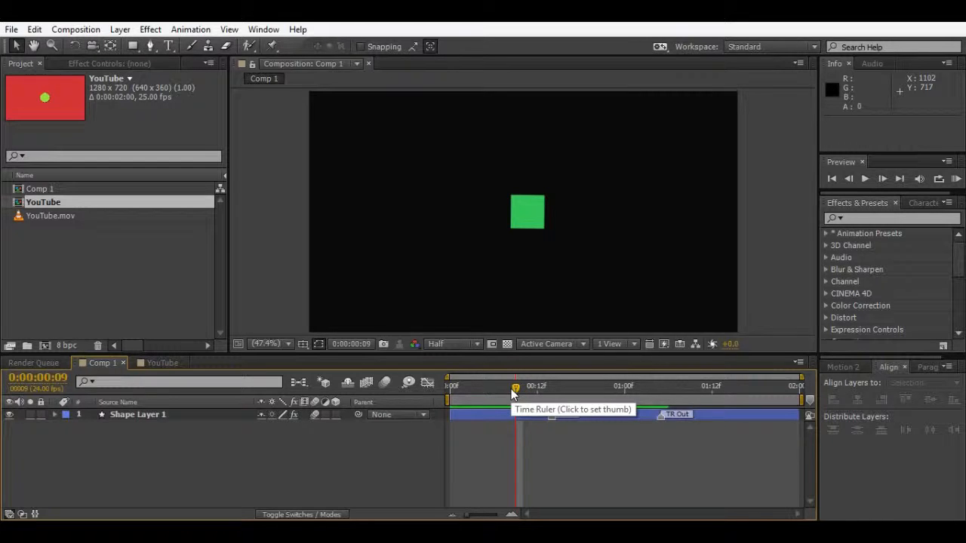
drag(490, 386, 451, 399)
click(464, 418)
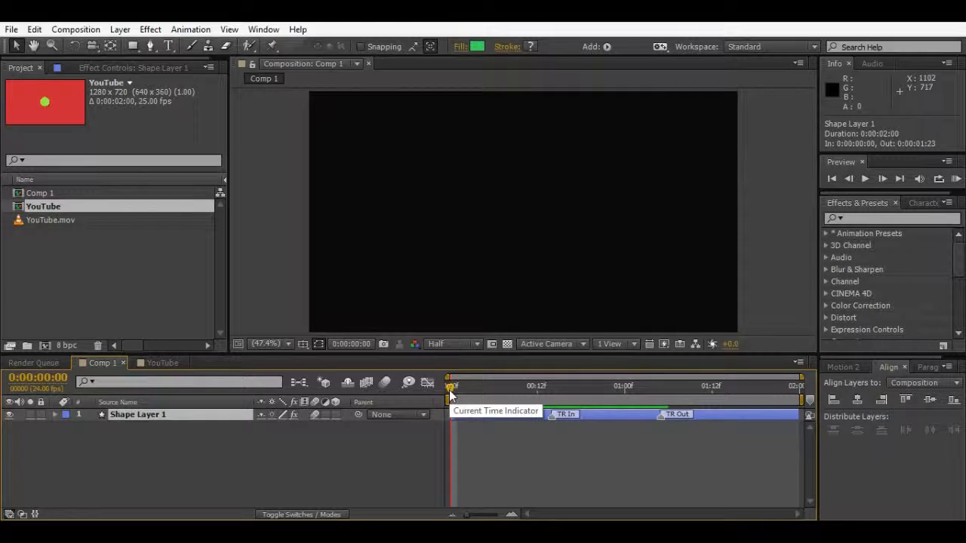
click(449, 389)
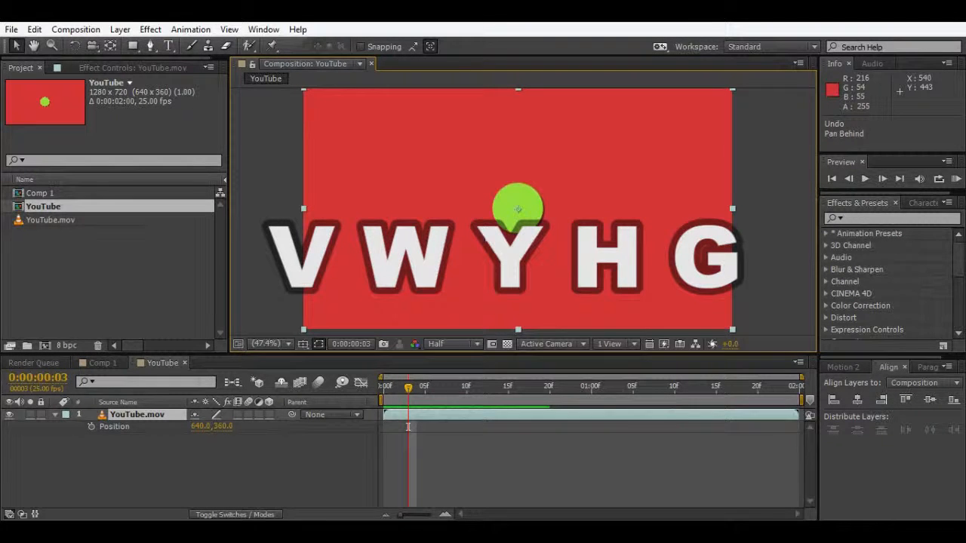
Step: Pan the YouTube composition view slightly with the Hand tool and return to the Selection tool
key(h)
mouse_move(508, 201)
mouse_down()
mouse_move(515, 207)
mouse_move(508, 202)
mouse_up()
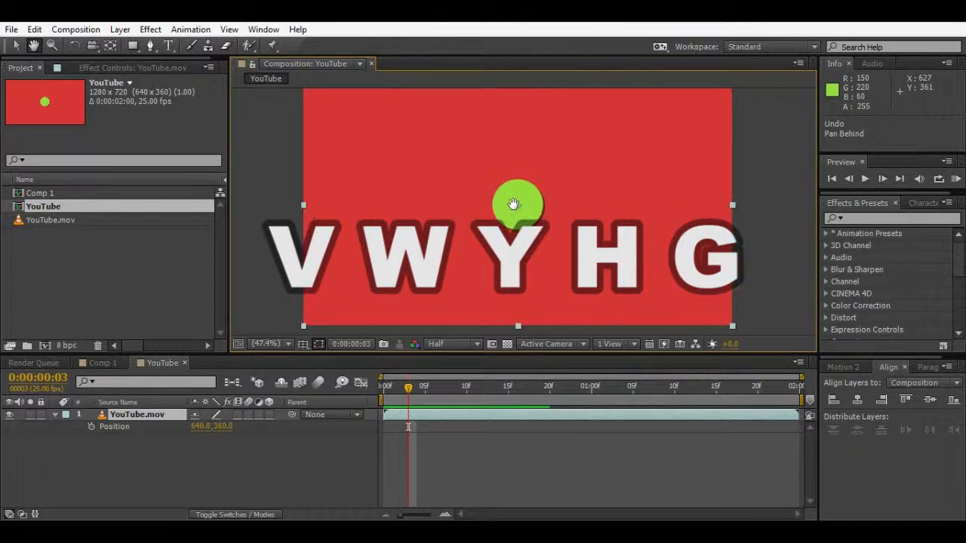
key(v)
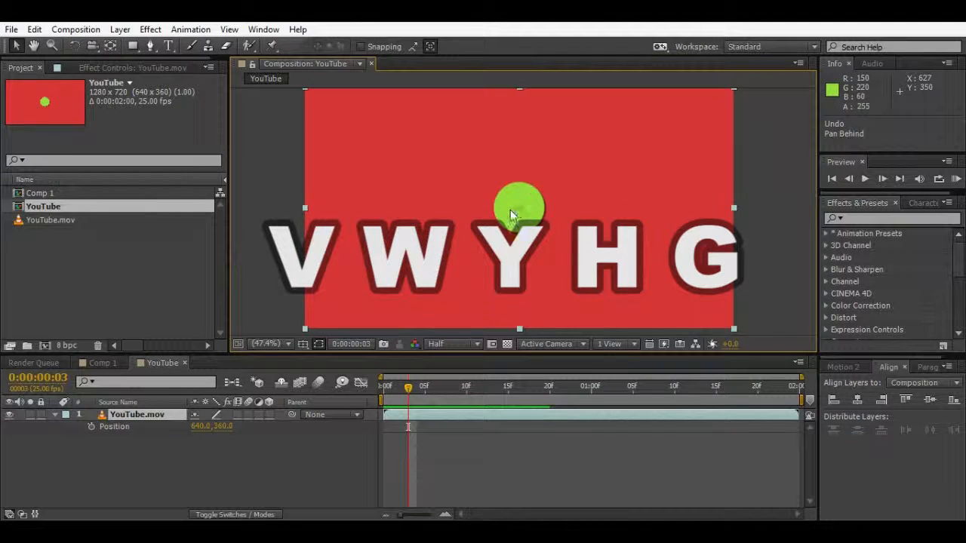
click(16, 45)
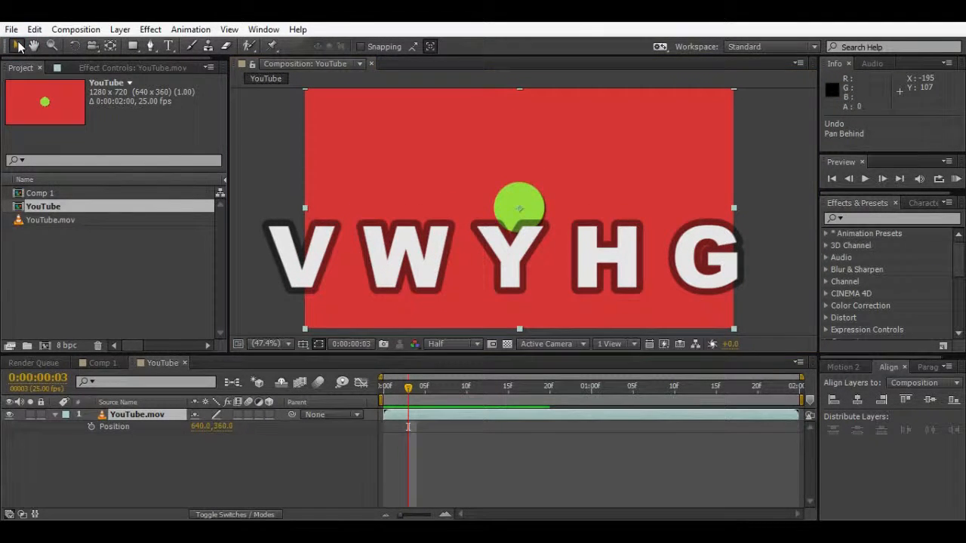
click(518, 202)
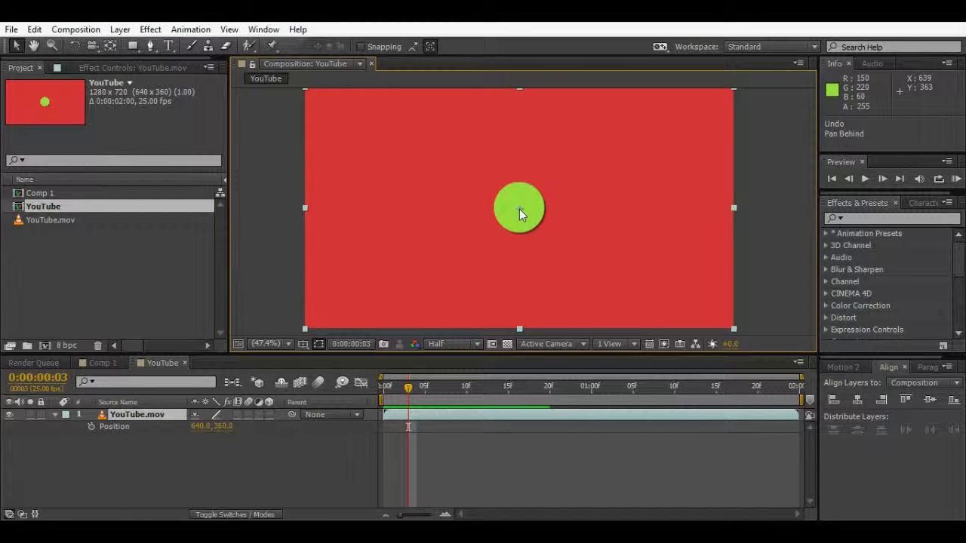
Step: Try rotating the YouTube.mov layer freehand with the Rotation tool, and undo the rotation
key(w)
drag(647, 209, 611, 173)
key(ctrl+z)
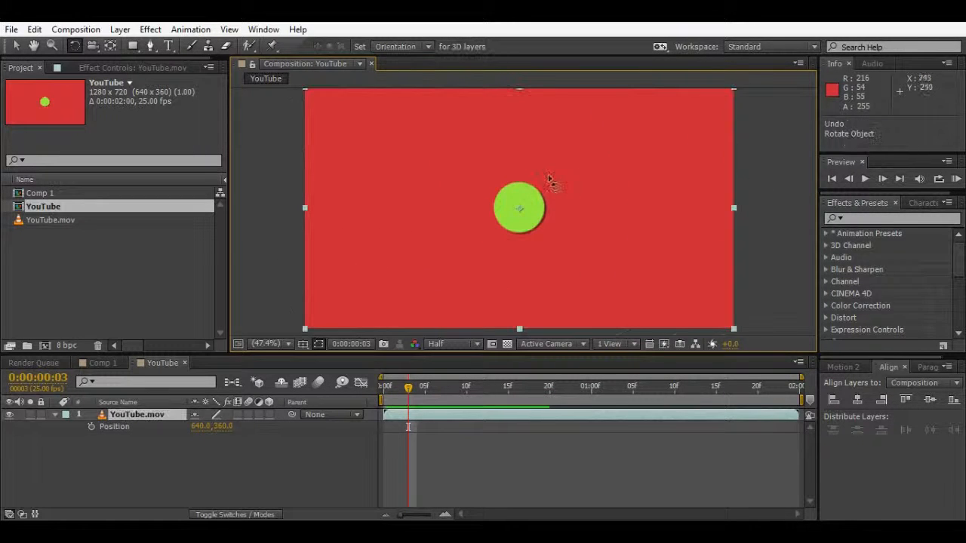
Step: Try moving the YouTube.mov layer's anchor point away from the circle's centre with the Pan Behind tool, and undo the move
key(y)
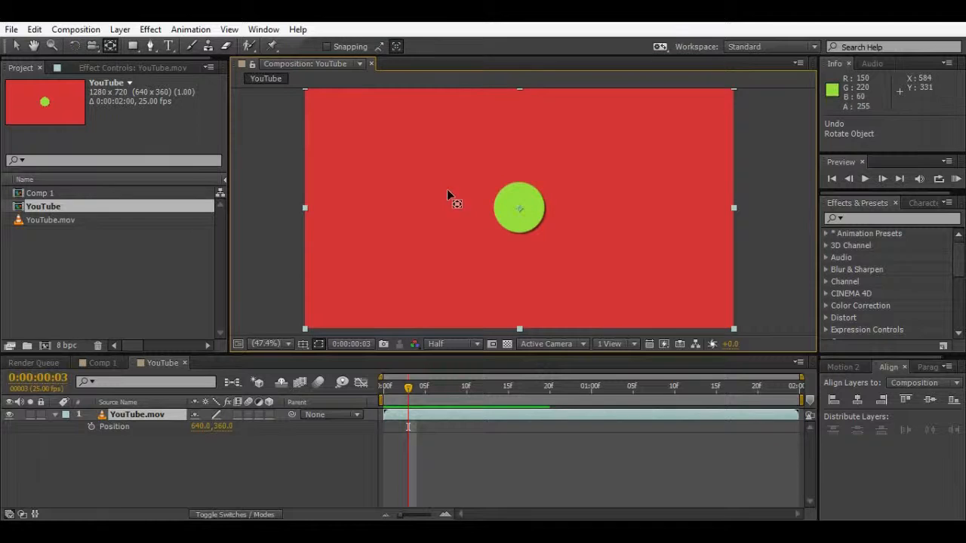
drag(520, 213, 560, 223)
key(ctrl+z)
Step: Alternate between the Hand, Pen, Selection and Pan Behind tools while repositioning the view around the green circle
key(h)
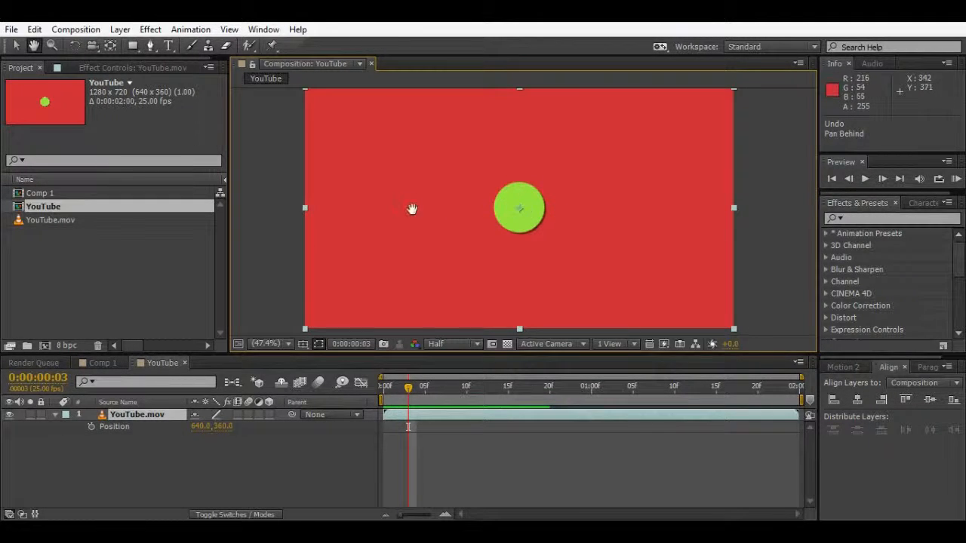
drag(525, 209, 498, 215)
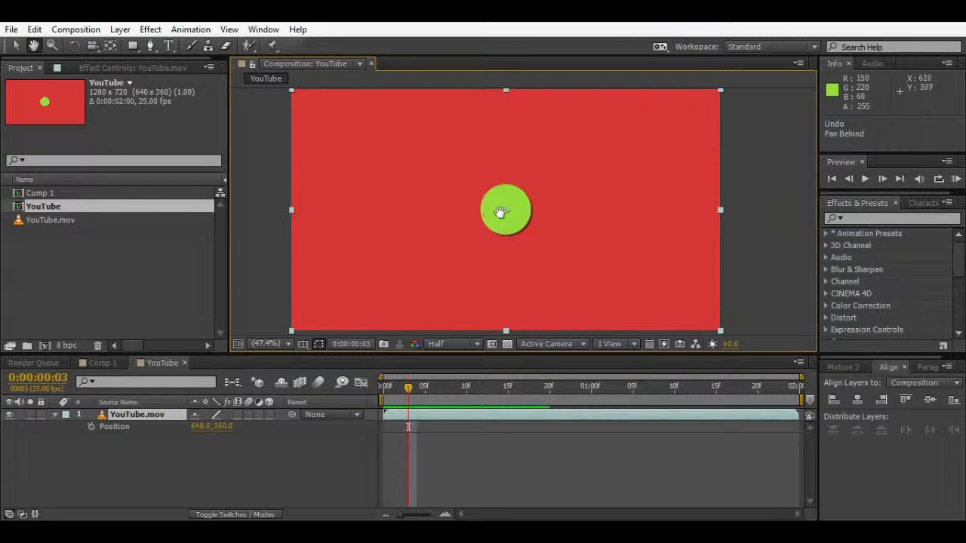
key(g)
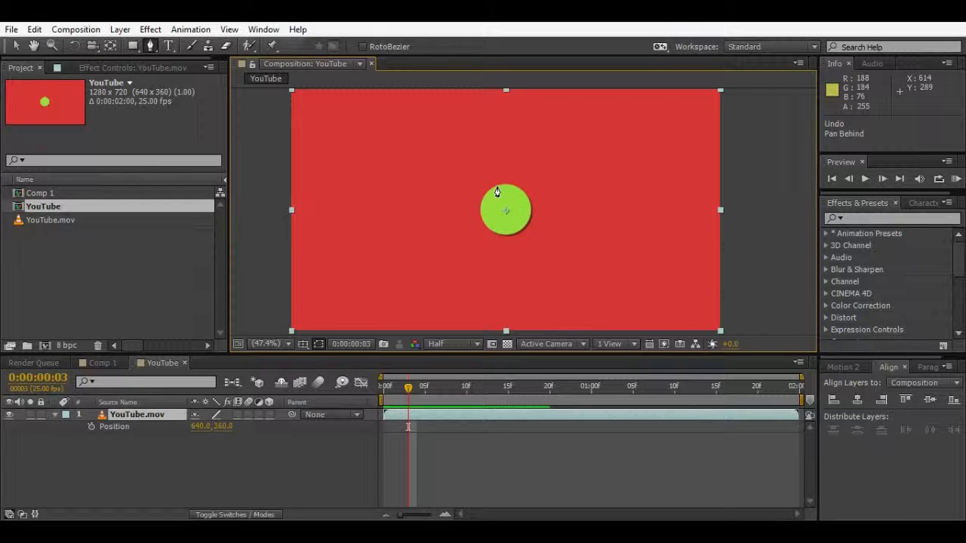
key(v)
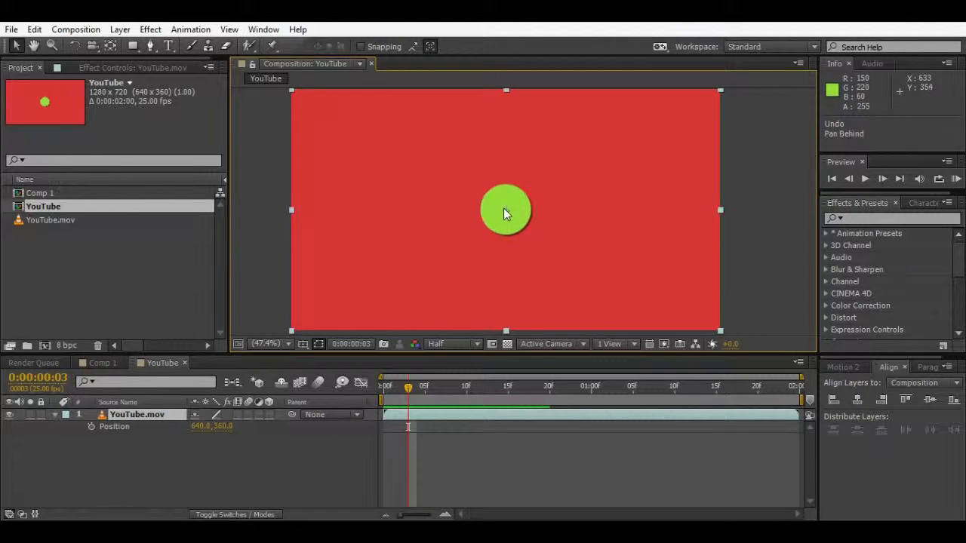
key(h)
mouse_move(503, 208)
mouse_down()
mouse_move(509, 198)
mouse_move(502, 215)
mouse_up()
key(v)
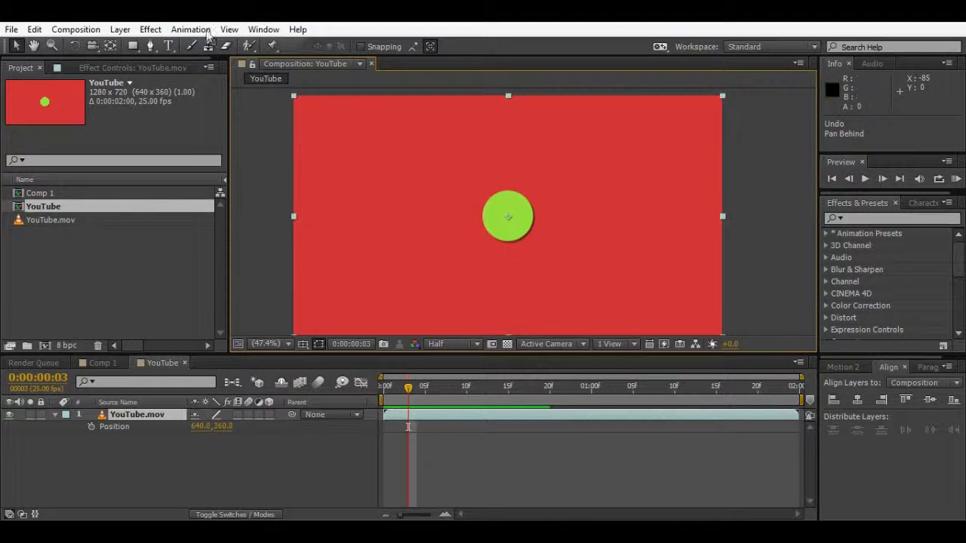
key(y)
click(150, 47)
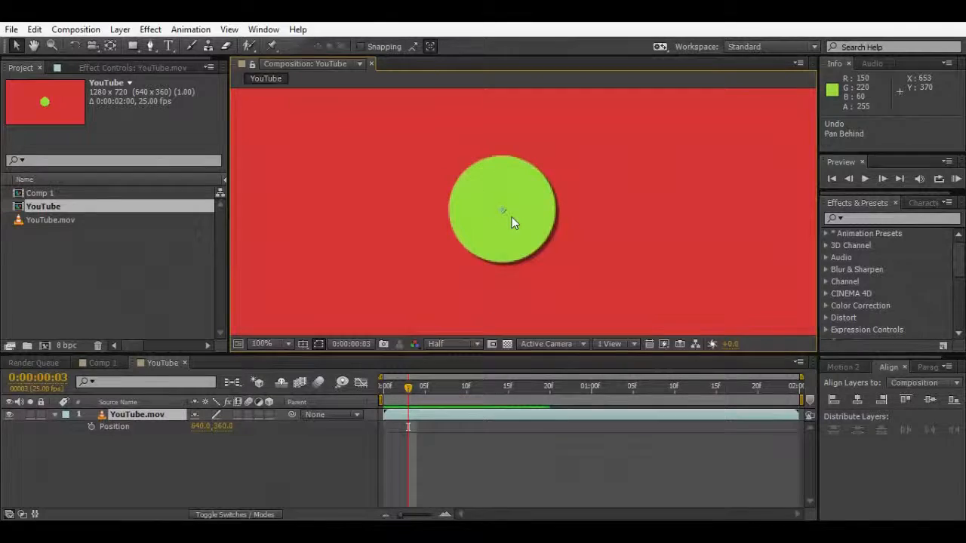
Step: Examine the green circle up close at 200% zoom, panning with temporary switches between the Hand and Selection tools
key(space)
drag(526, 210, 520, 212)
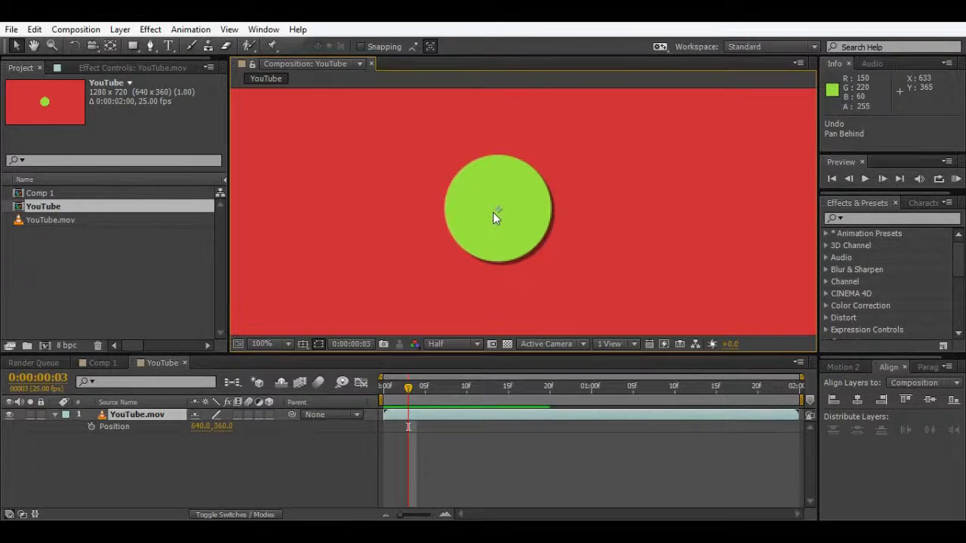
key(space)
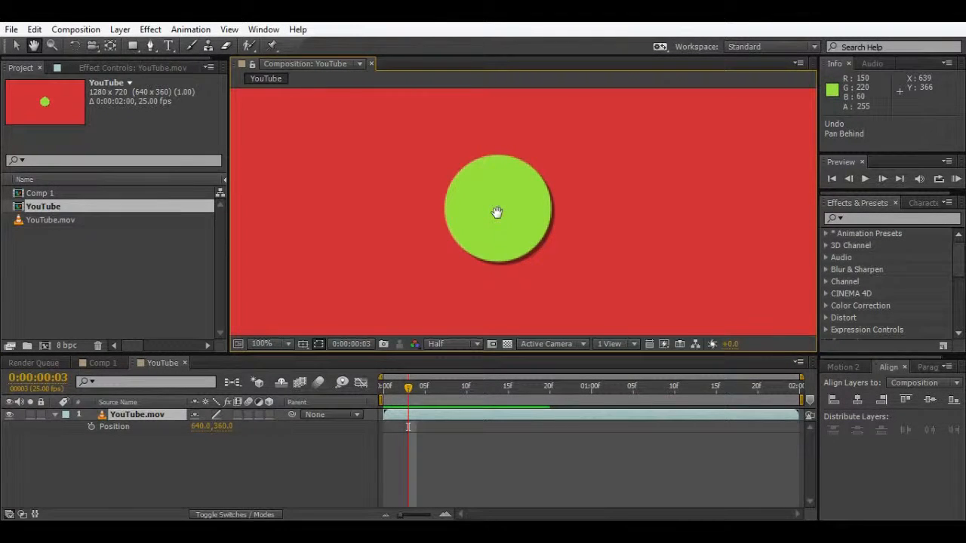
key(v)
key(h)
drag(497, 219, 509, 216)
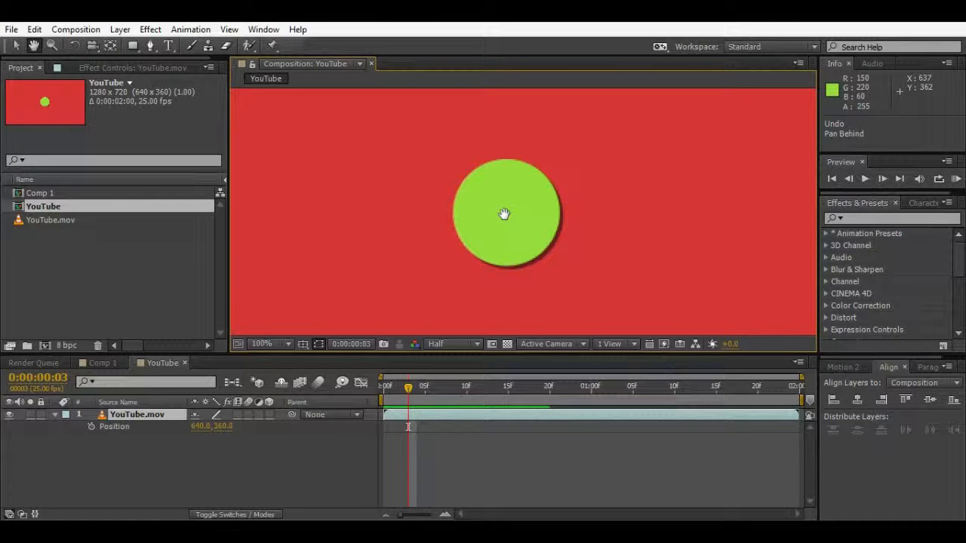
key(v)
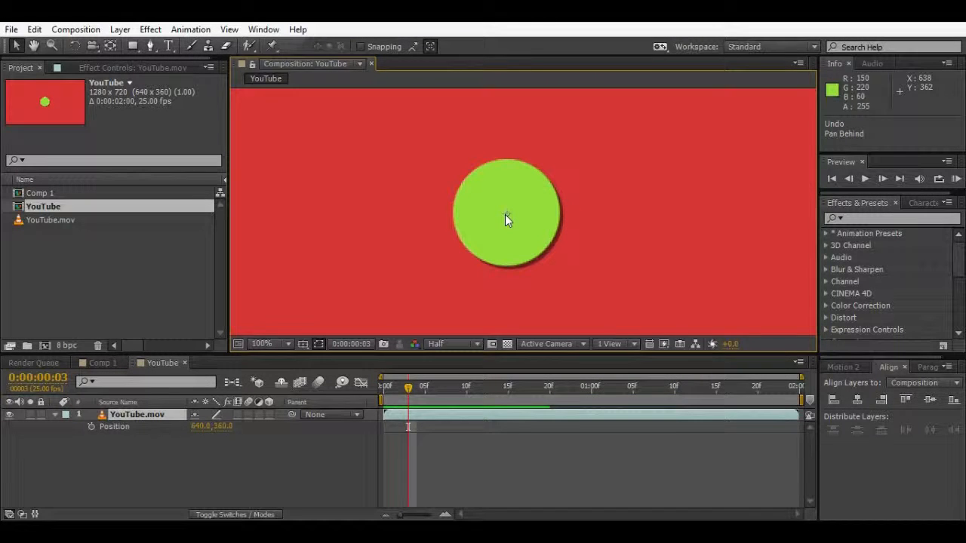
scroll(502, 215, up, 1)
key(h)
drag(460, 210, 474, 209)
key(v)
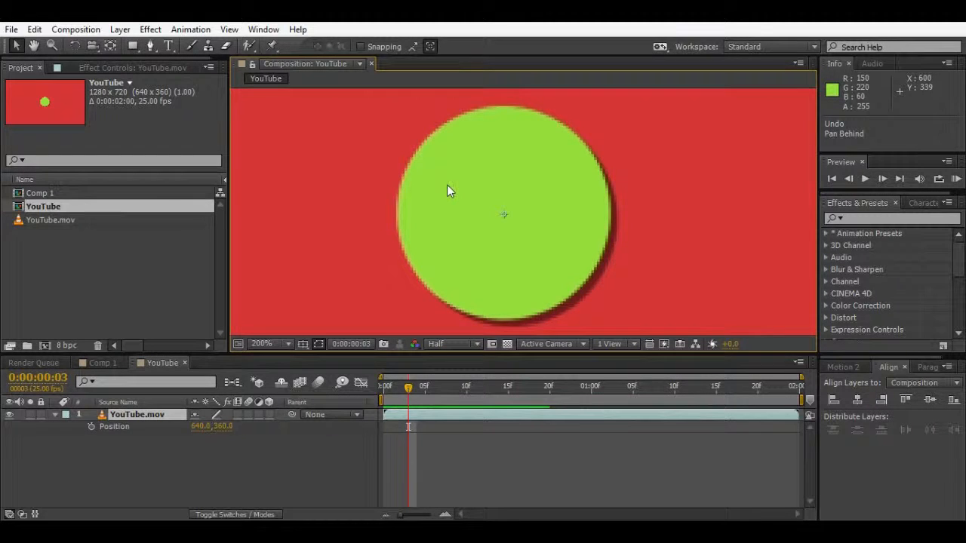
drag(447, 184, 448, 207)
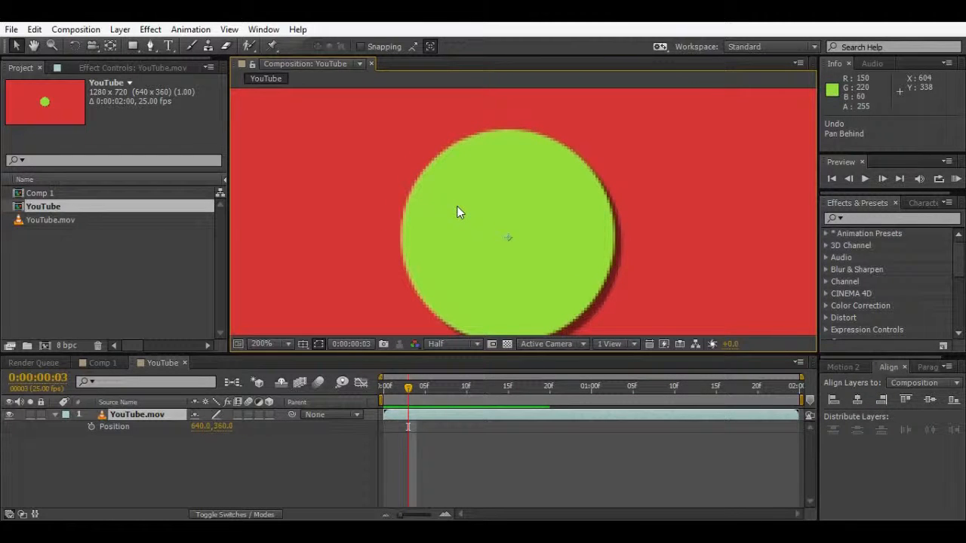
Step: Start a Pen tool mask on YouTube.mov, tracing the green circle's upper-left edge with closely spaced points at 400% zoom
key(g)
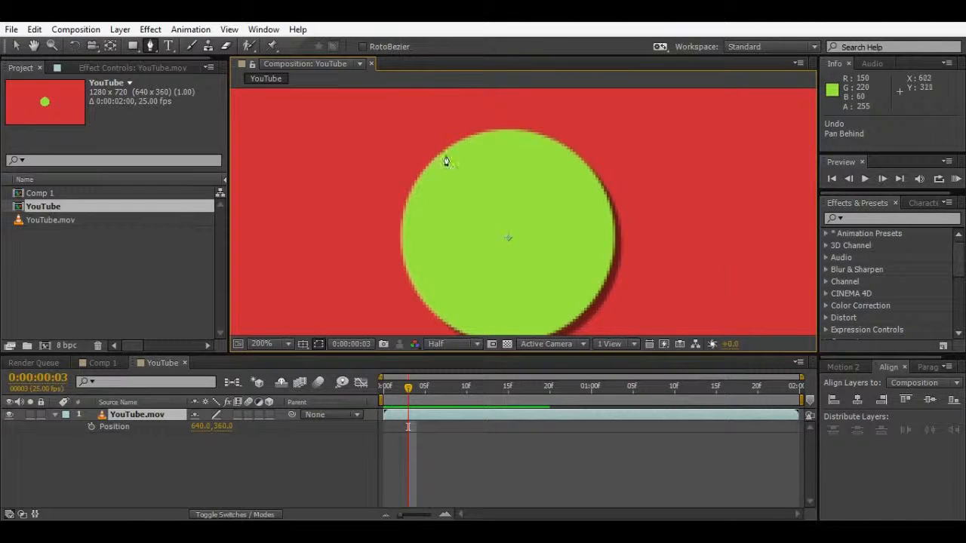
scroll(446, 161, up, 1)
drag(412, 141, 459, 222)
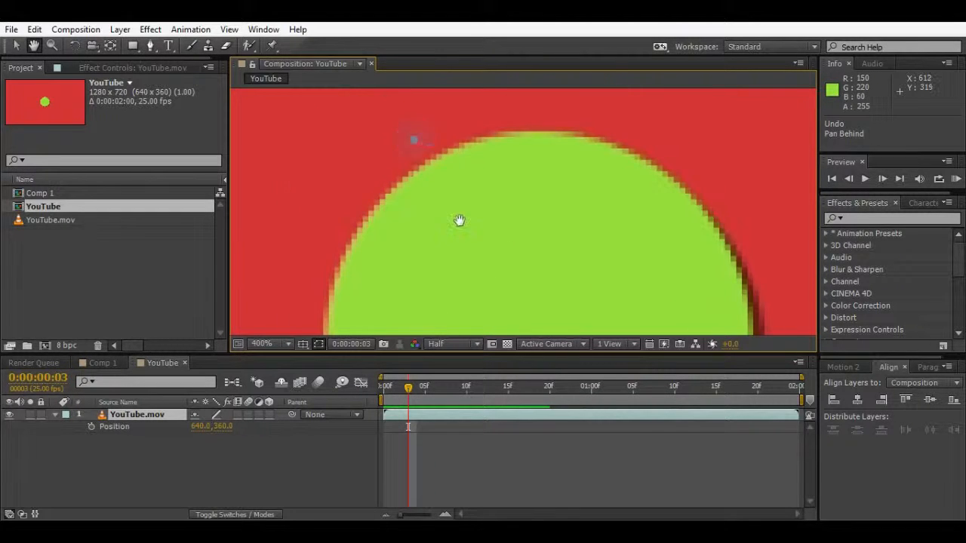
click(436, 156)
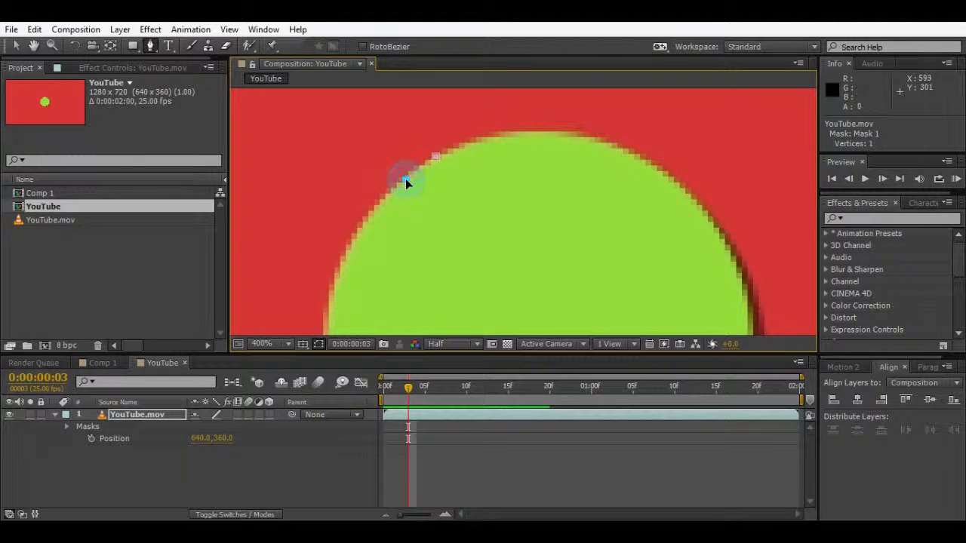
click(392, 188)
click(371, 210)
click(358, 233)
click(333, 285)
click(327, 317)
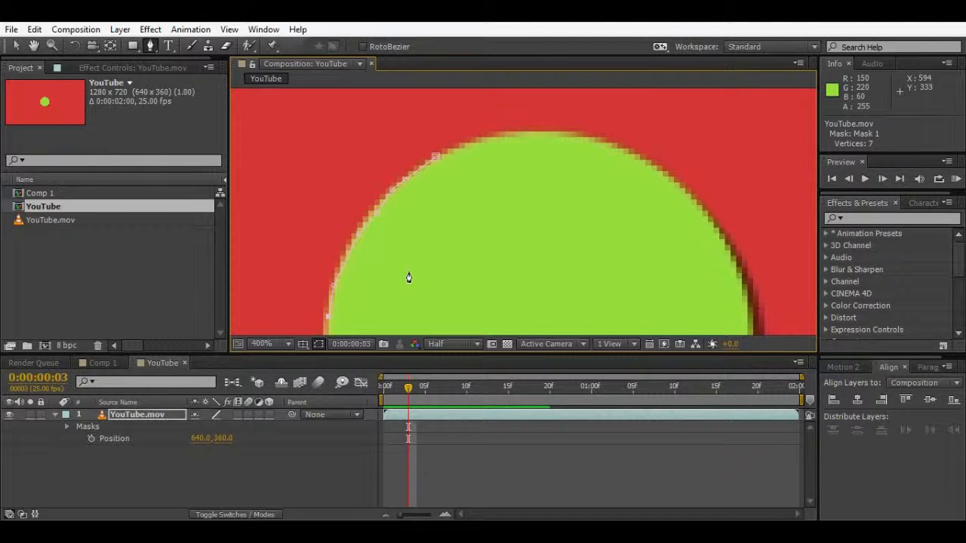
Step: Continue the mask path down the green circle's left edge with more Pen tool points
key(h)
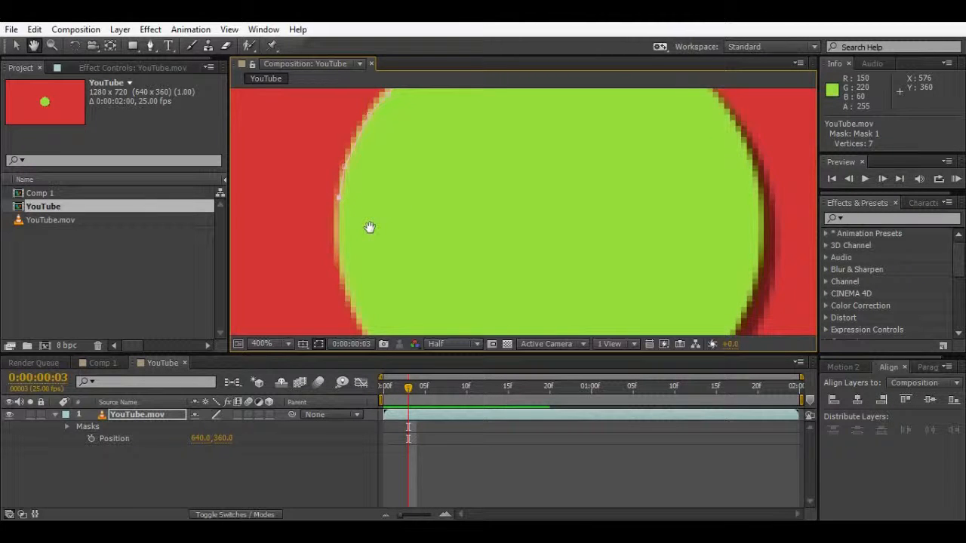
drag(364, 233, 375, 176)
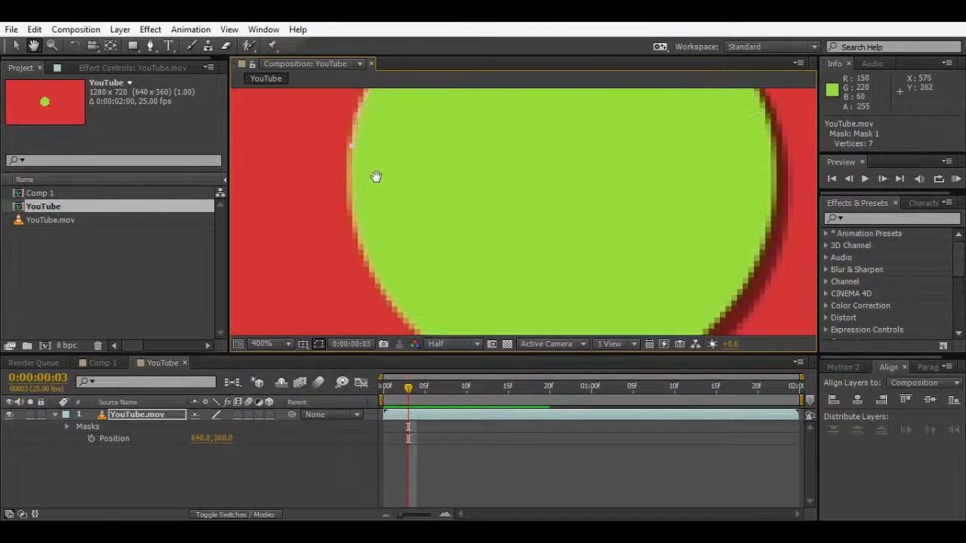
key(g)
click(355, 220)
click(367, 264)
click(384, 289)
Step: Extend the mask path with four points along the green circle's lower-left edge toward its bottom
key(space)
drag(425, 304, 363, 183)
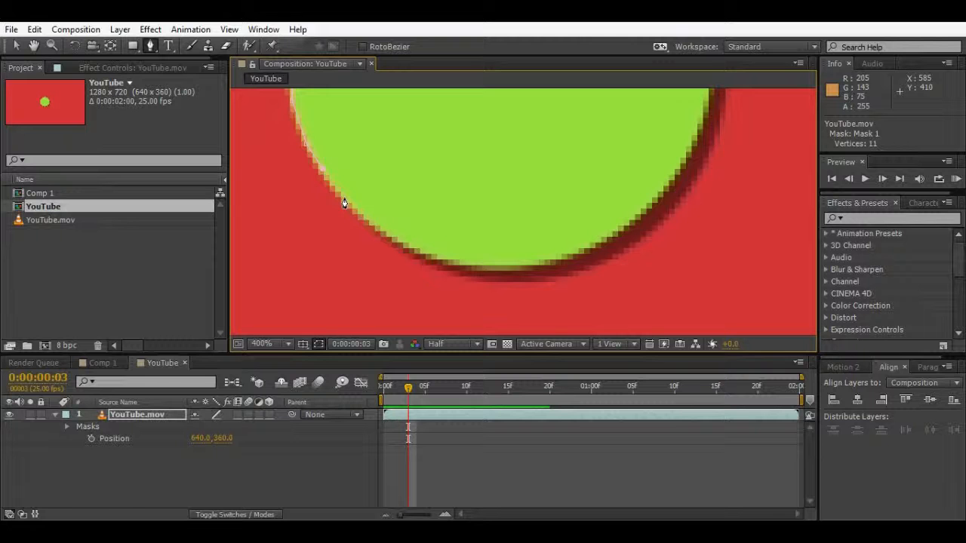
click(343, 202)
click(372, 222)
click(408, 251)
click(451, 270)
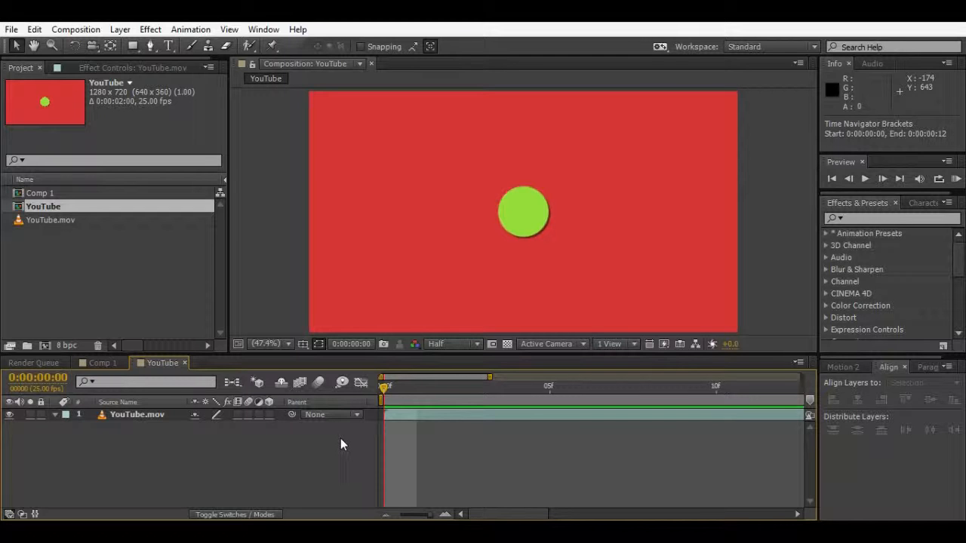
Step: Step through the YouTube composition one frame at a time from its first frame to about frame 10
key(Page_Down)
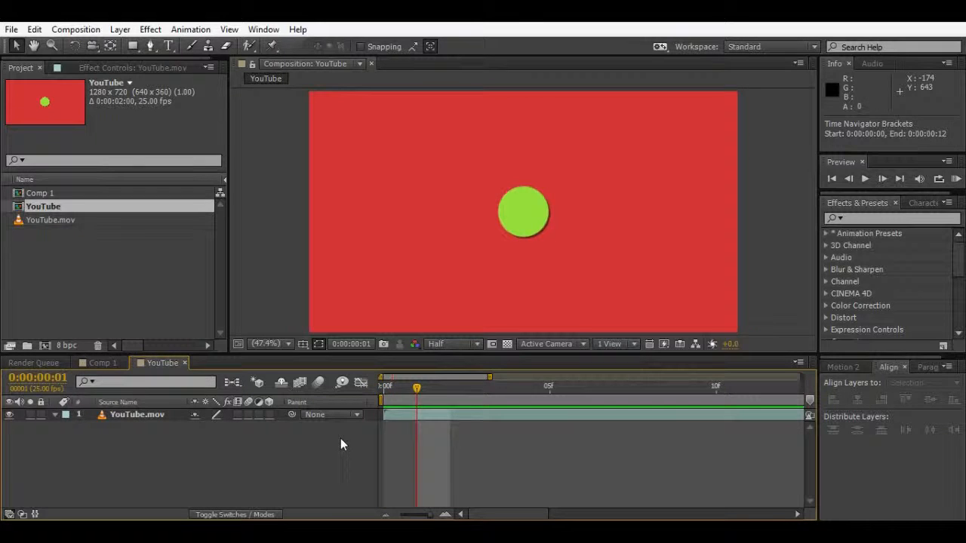
key(Page_Down)
key(Page_Down)
key(Page_Down)
key(Page_Down)
key(Page_Down)
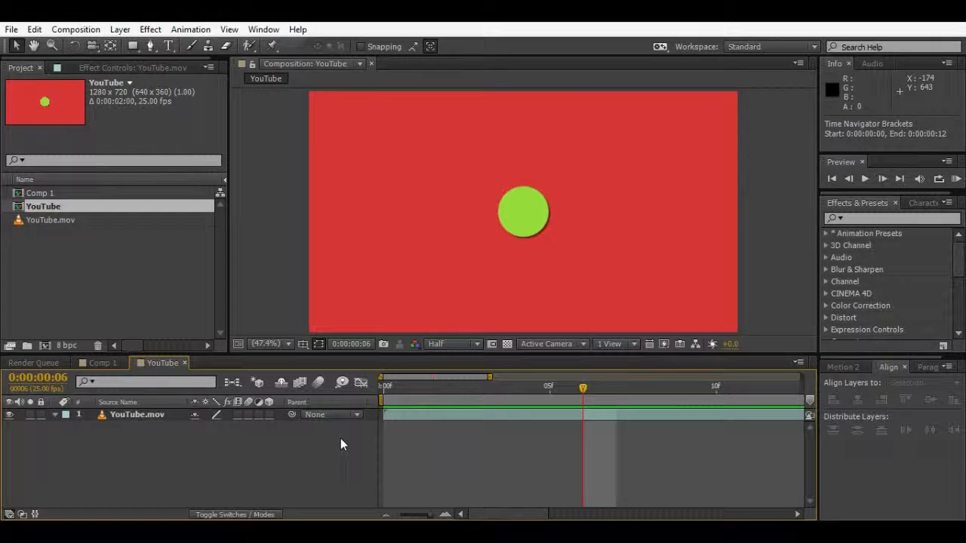
key(Page_Down)
key(Page_Down)
key(Page_Down)
key(Page_Down)
key(Page_Down)
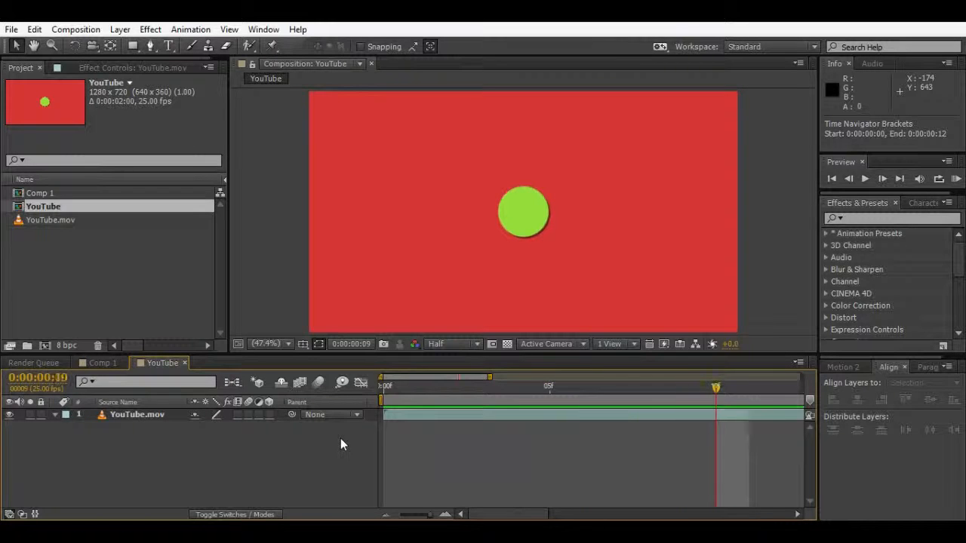
Step: Step backward and forward frame by frame around frame 10 of the YouTube composition
key(Page_Up)
key(Page_Up)
key(Page_Down)
key(Page_Down)
key(Page_Down)
key(Page_Up)
key(Page_Up)
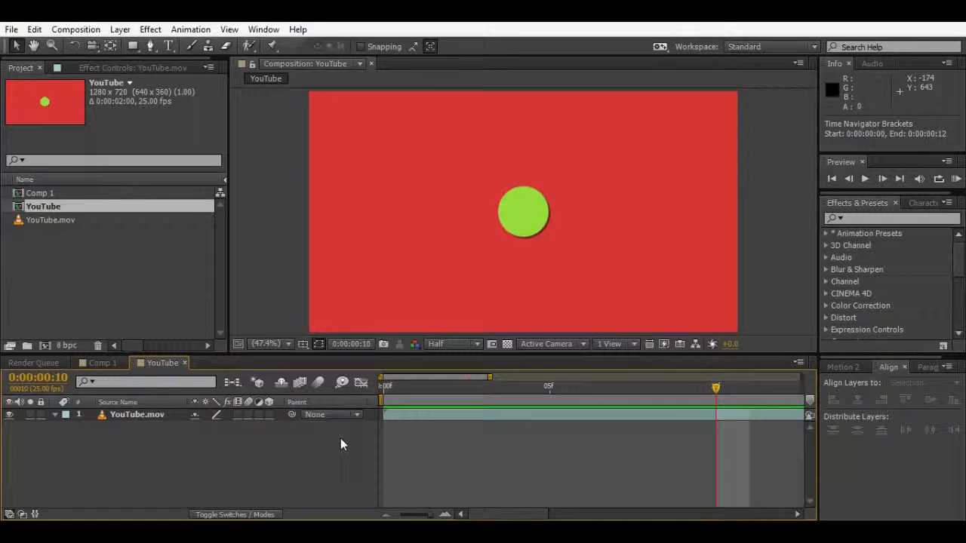
Step: Step back through the YouTube composition frame by frame until reaching its first frame
key(Page_Up)
key(Page_Up)
key(Page_Up)
key(Page_Up)
key(Page_Up)
key(Page_Up)
key(Page_Up)
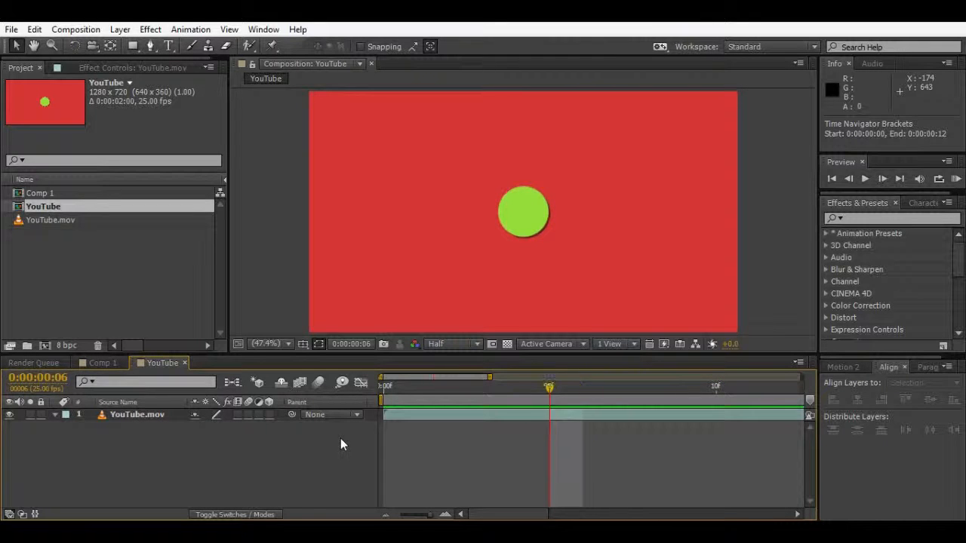
key(Page_Up)
key(Page_Up)
key(Page_Down)
key(Page_Down)
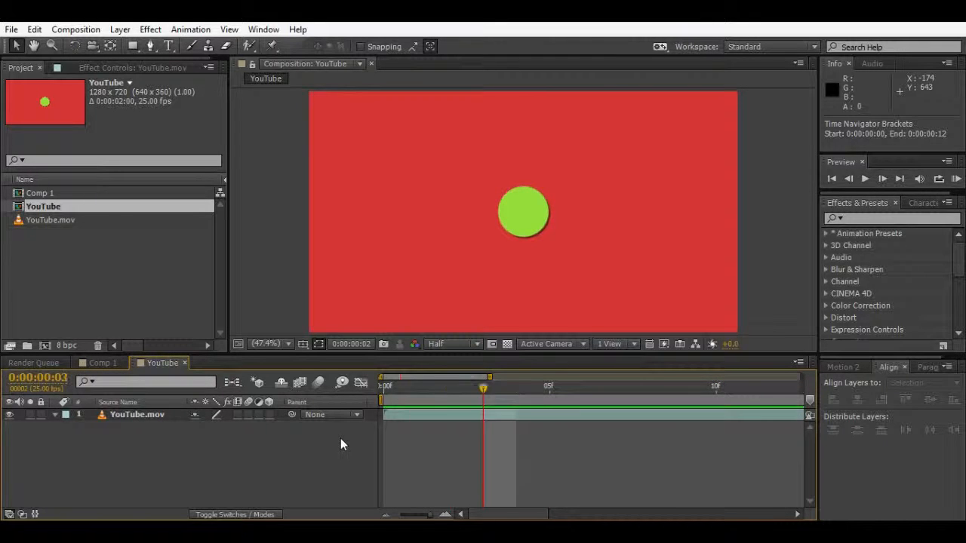
key(Page_Up)
key(Page_Up)
key(Page_Up)
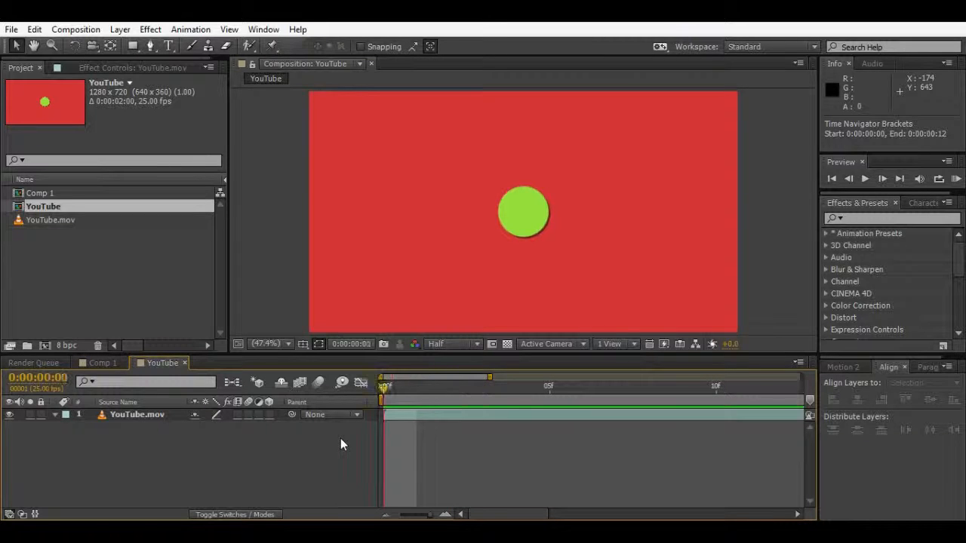
Step: Scrub the current time to frame 10, then back to the first frame
click(478, 511)
click(502, 388)
drag(535, 393, 664, 388)
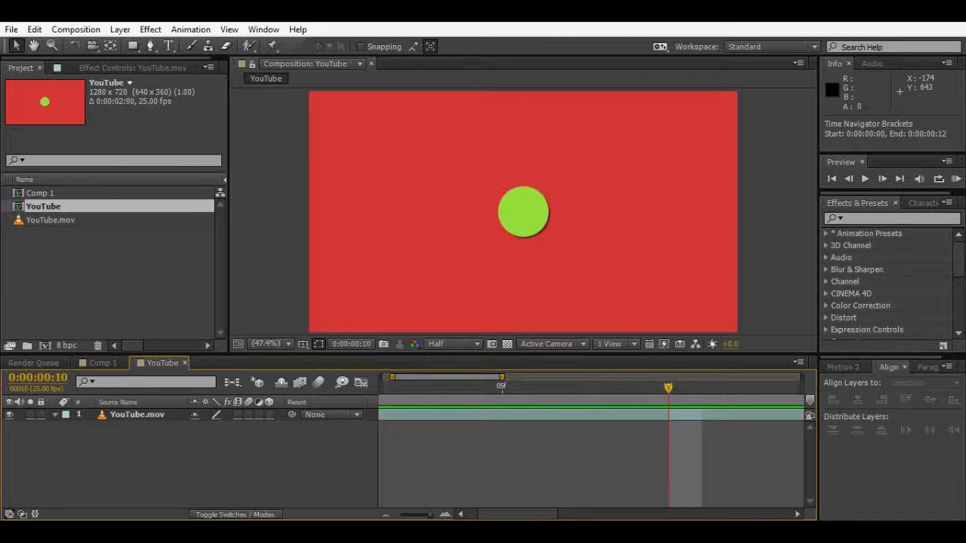
click(524, 510)
click(558, 389)
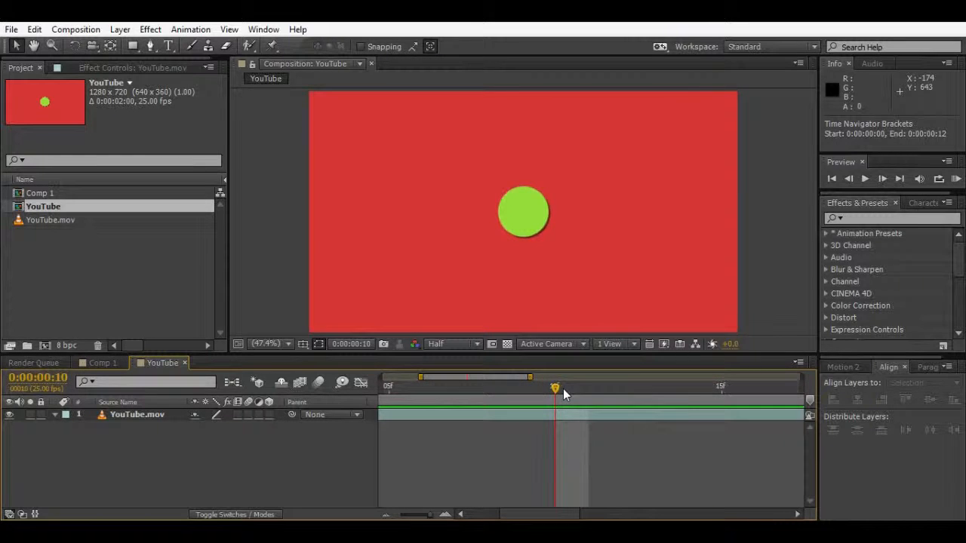
drag(572, 387, 298, 401)
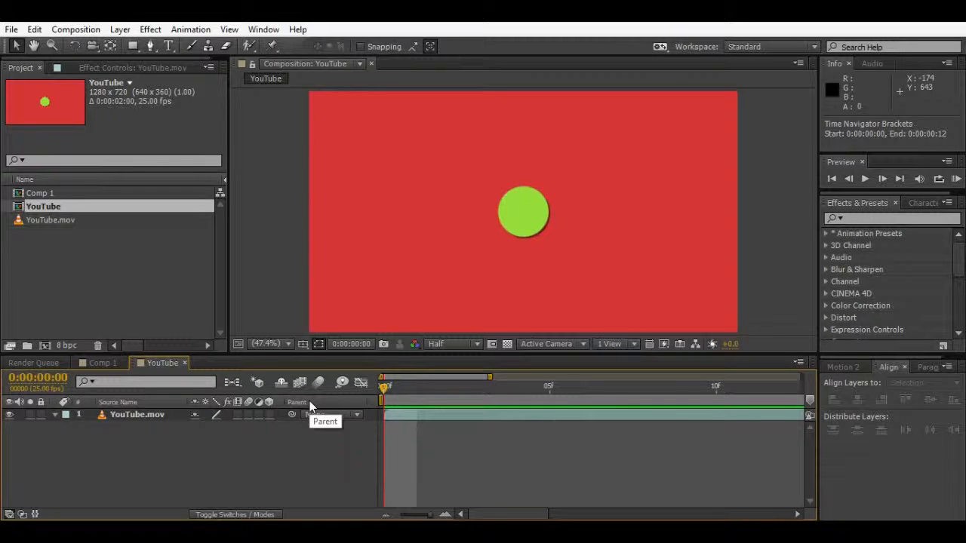
Step: Jump the current time in ten-frame increments forward to frame 20 and back to frame 10, then return to the composition's start
key(shift+Page_Down)
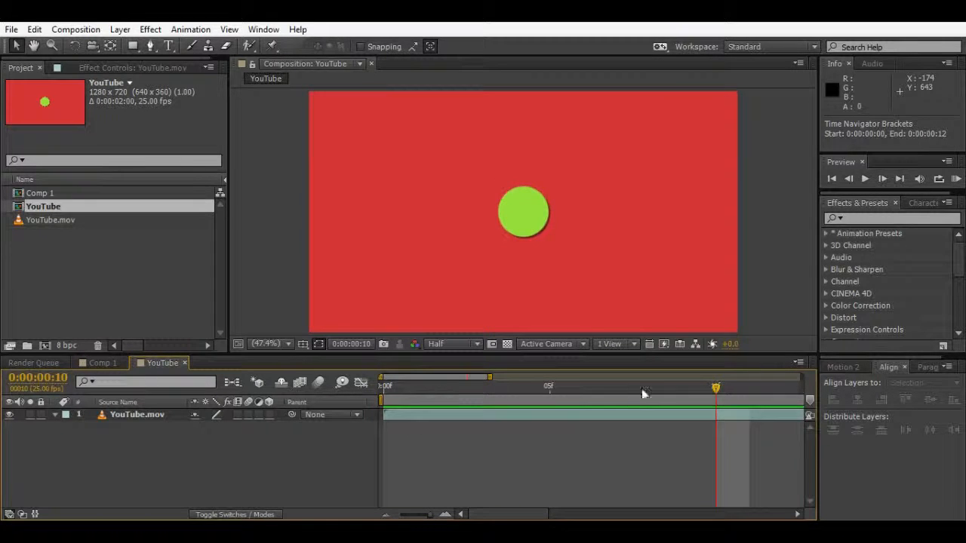
drag(526, 513, 531, 513)
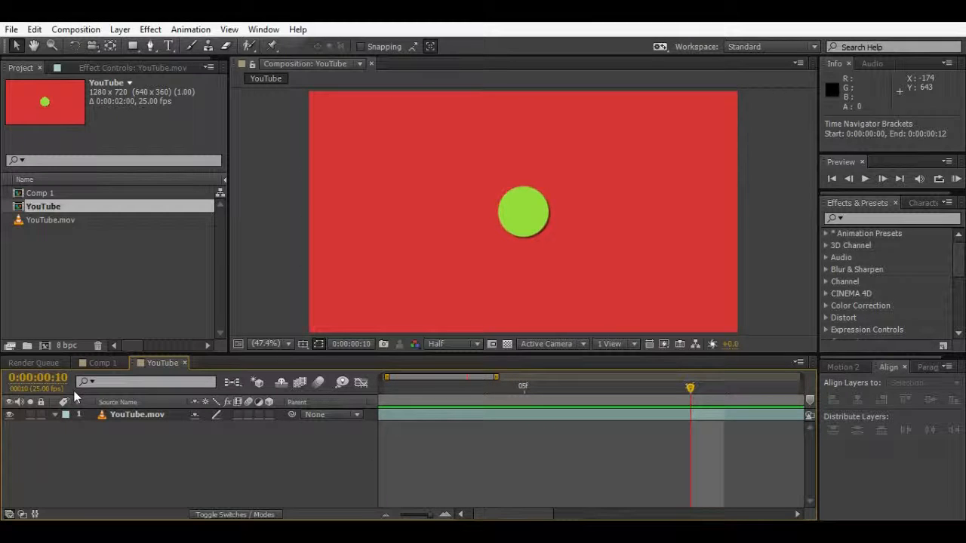
key(shift+Page_Down)
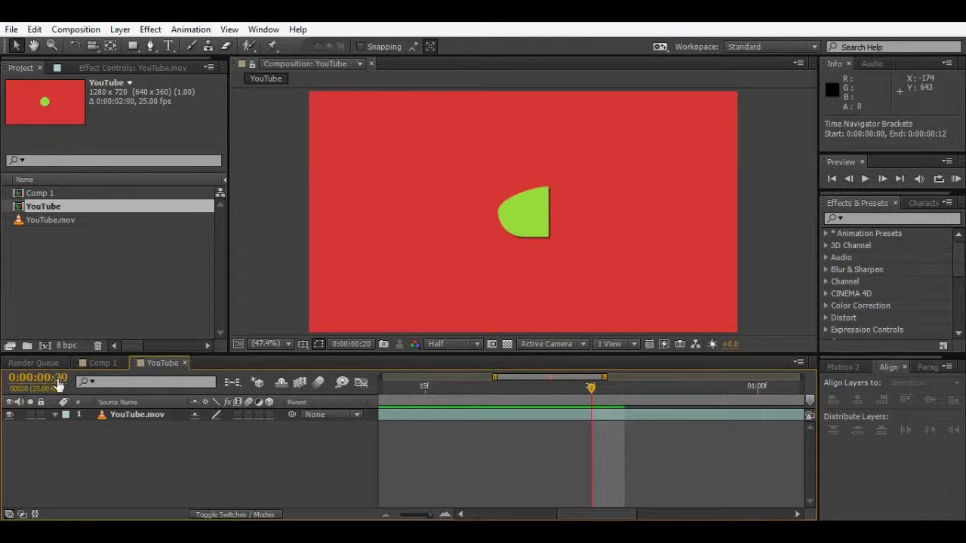
drag(562, 513, 565, 514)
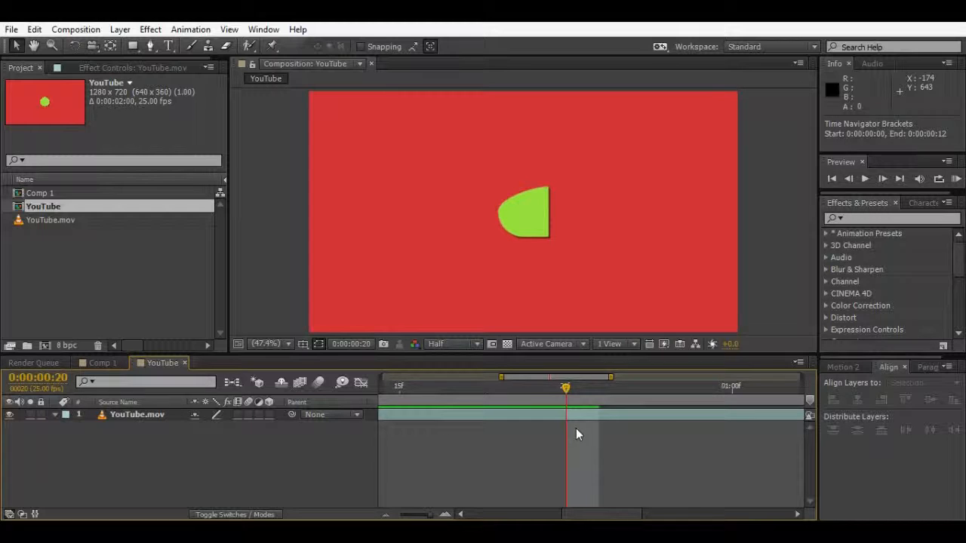
key(shift+Page_Up)
drag(561, 514, 511, 483)
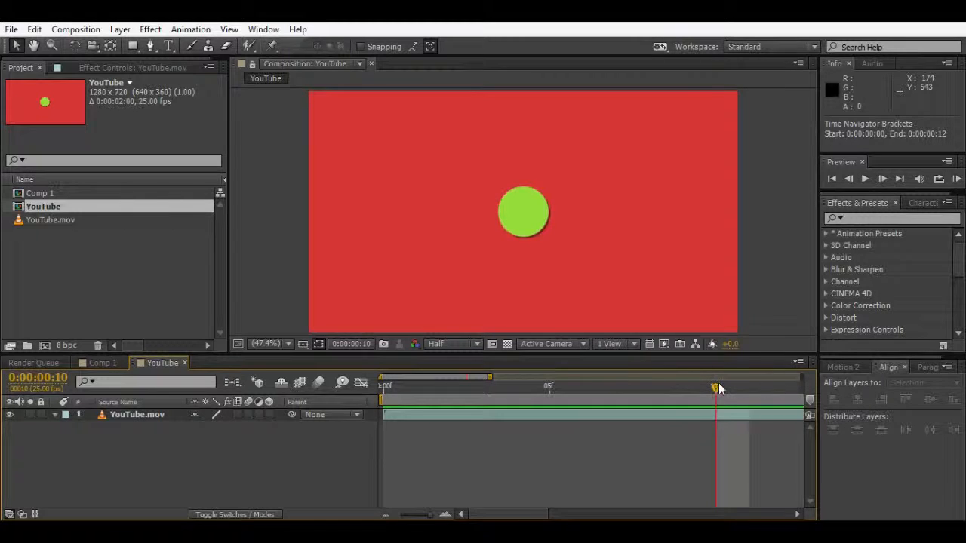
key(Home)
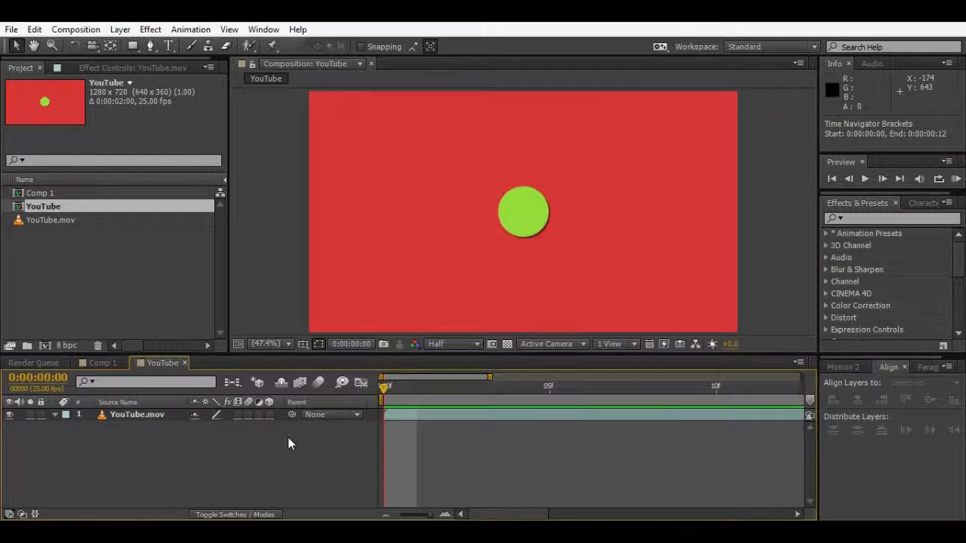
Step: Show the full two-second composition in the timeline, select the YouTube.mov layer and preview its playback
drag(430, 514, 362, 515)
drag(413, 387, 458, 386)
click(444, 414)
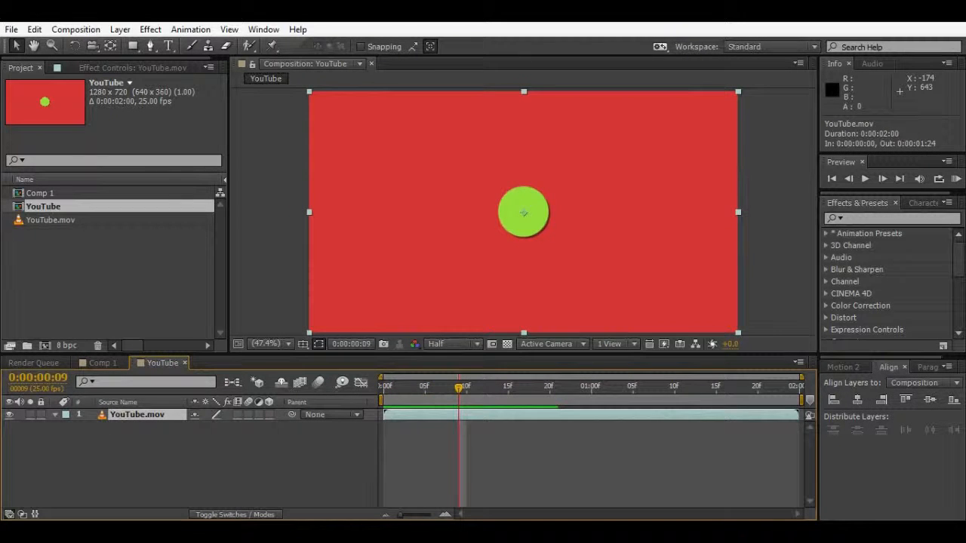
key(space)
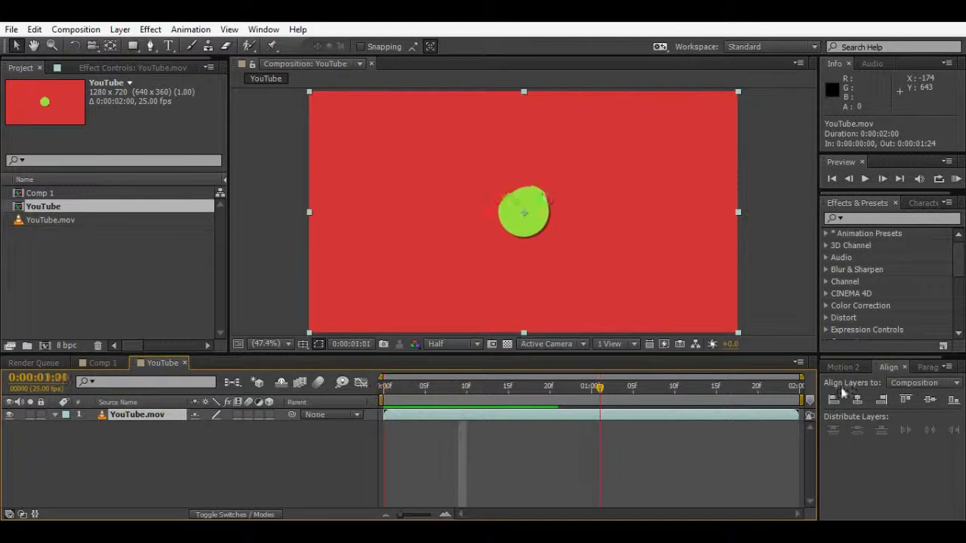
Step: Trim the start of the YouTube.mov layer to frame 5, then restore its start to the first frame and deselect it
drag(566, 389, 423, 394)
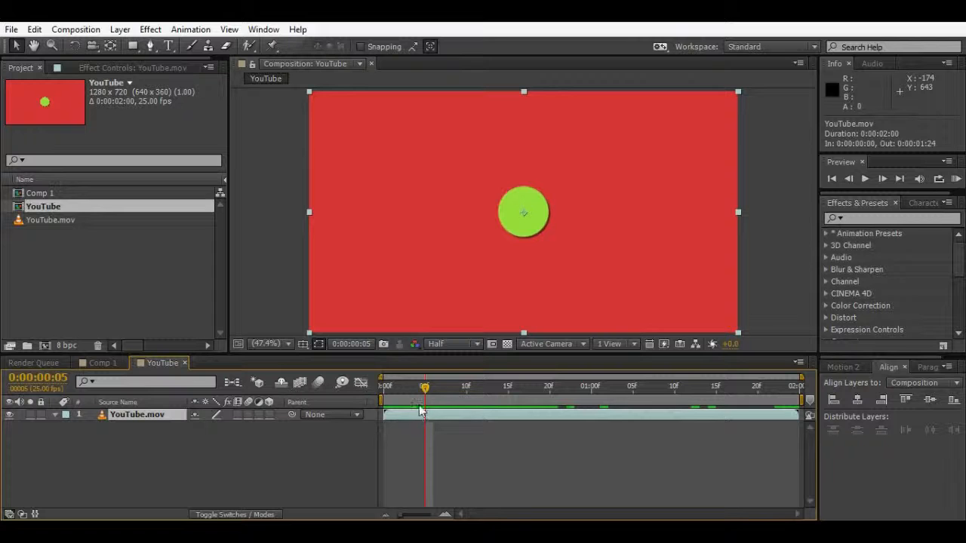
drag(381, 417, 424, 413)
click(549, 386)
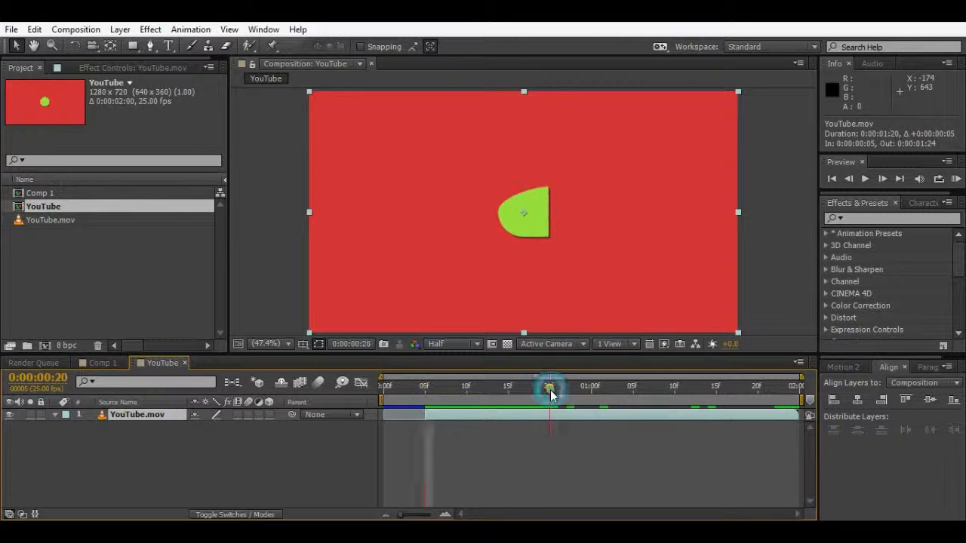
mouse_move(794, 416)
mouse_down()
mouse_move(548, 419)
mouse_move(798, 415)
mouse_up()
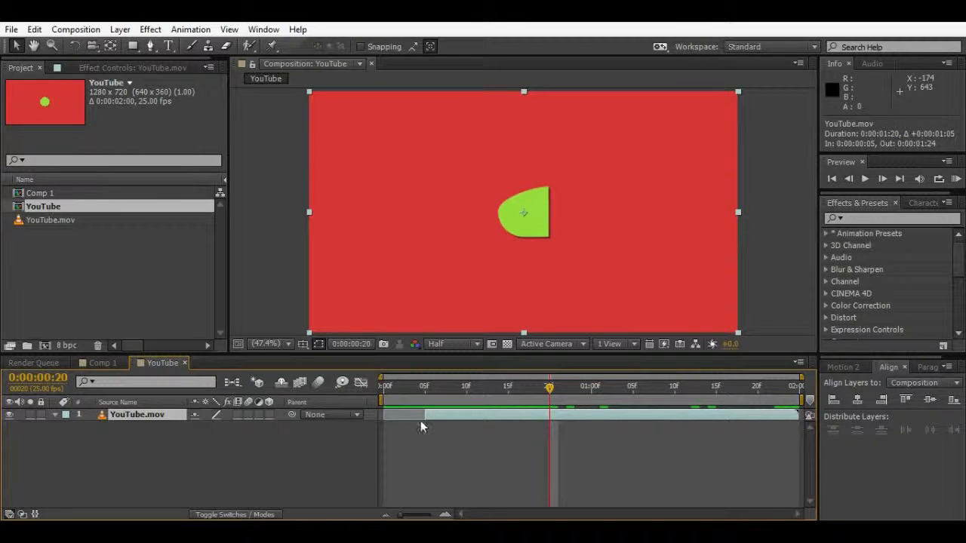
drag(422, 416, 386, 457)
click(386, 457)
Step: Trim the YouTube.mov layer at the current time so that it starts at frame 5 and ends at frame 15
click(384, 387)
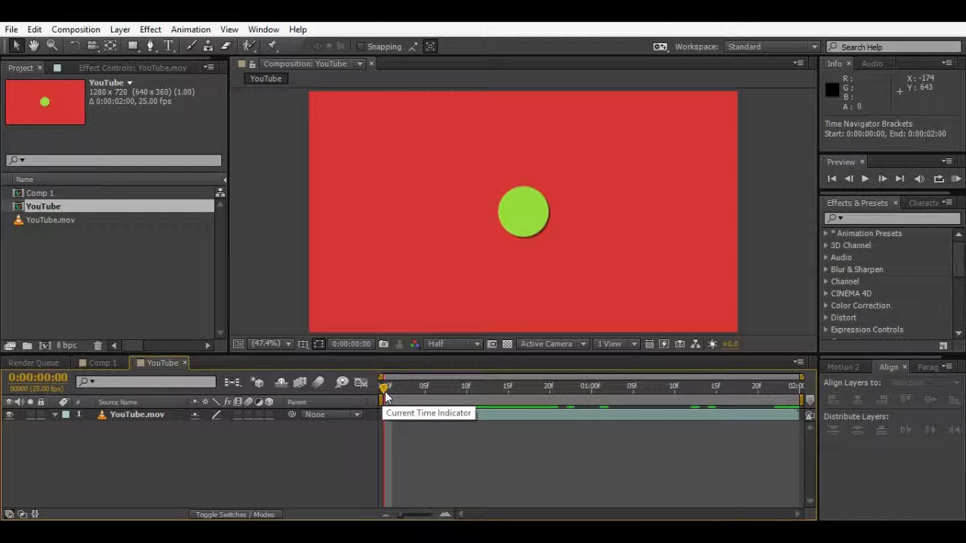
click(426, 389)
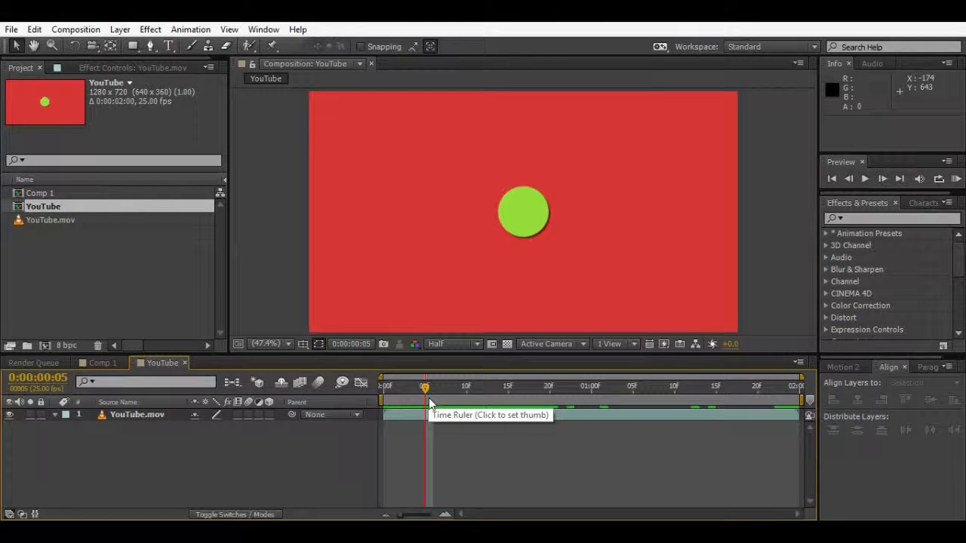
click(434, 415)
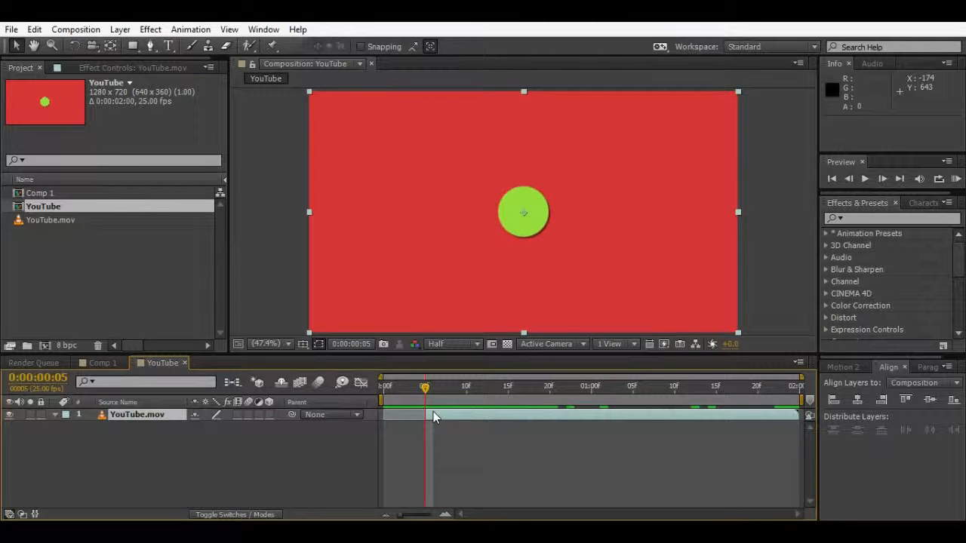
click(432, 389)
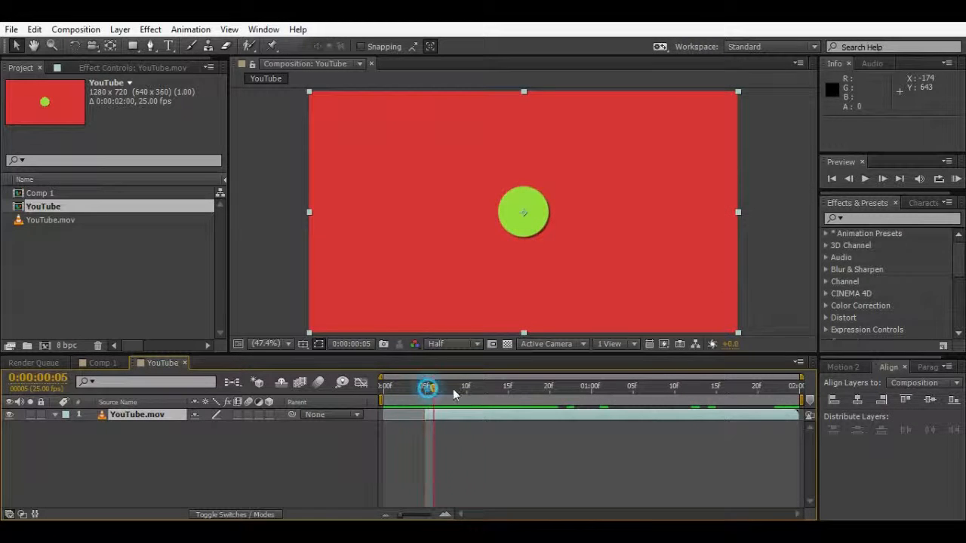
drag(432, 388, 513, 392)
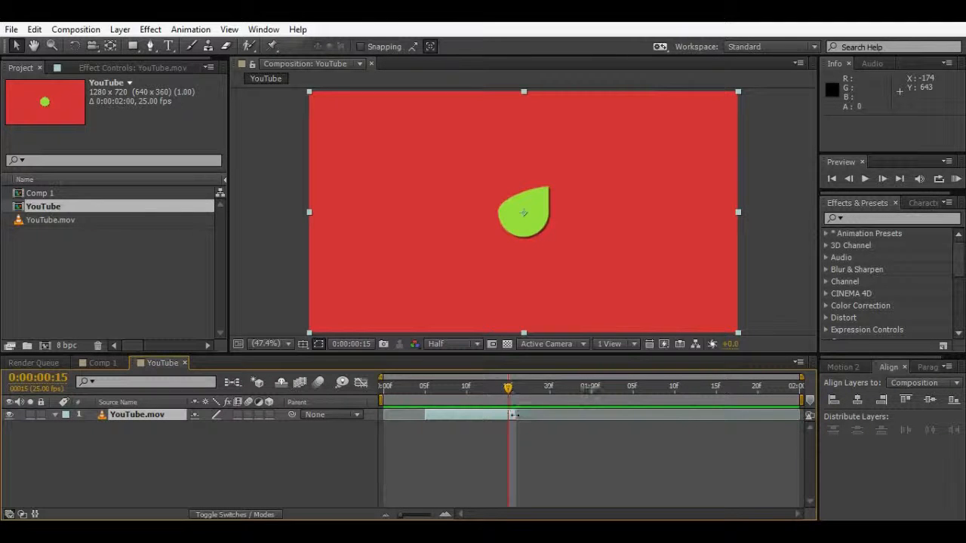
Step: Trim the start of YouTube.mov to frame 12, then extend both ends of the layer back to its full two-second length
drag(512, 396, 475, 396)
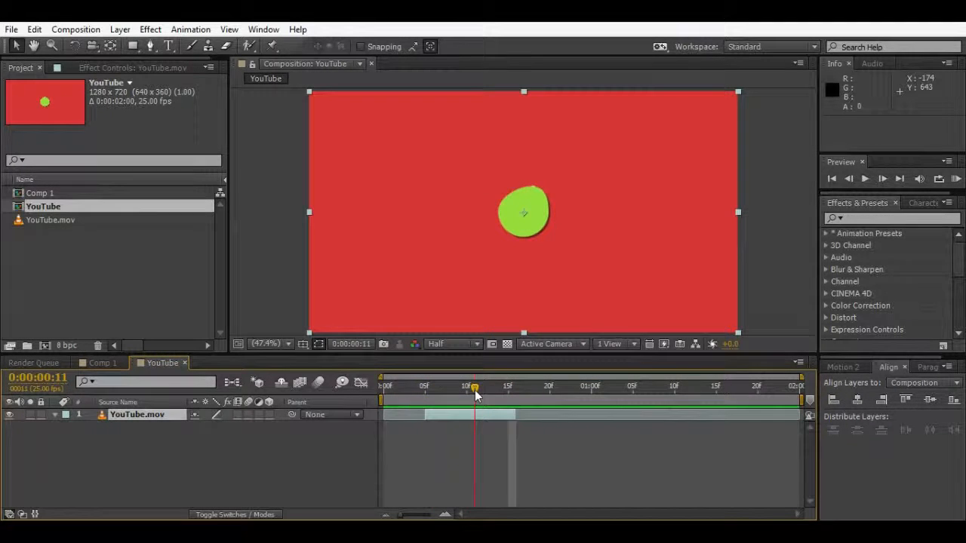
click(433, 416)
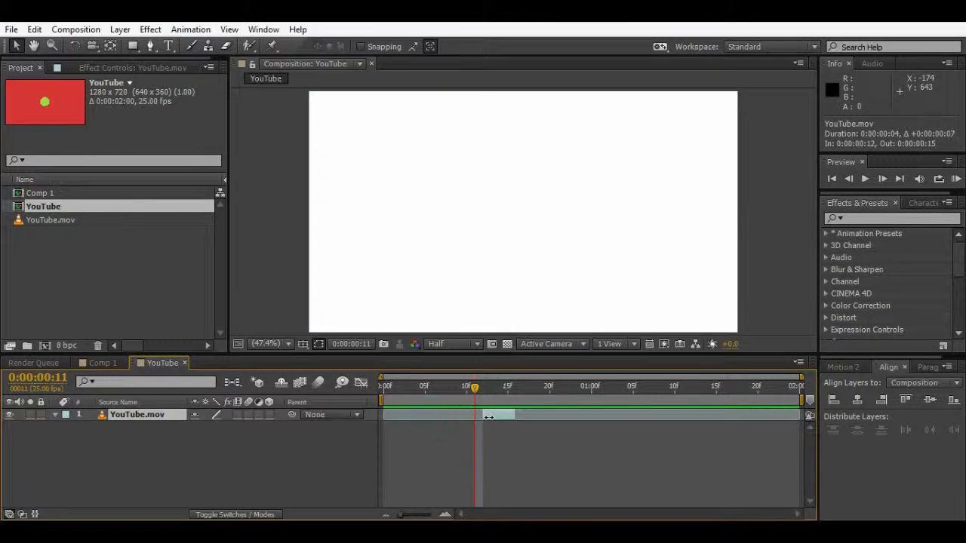
drag(475, 386, 802, 415)
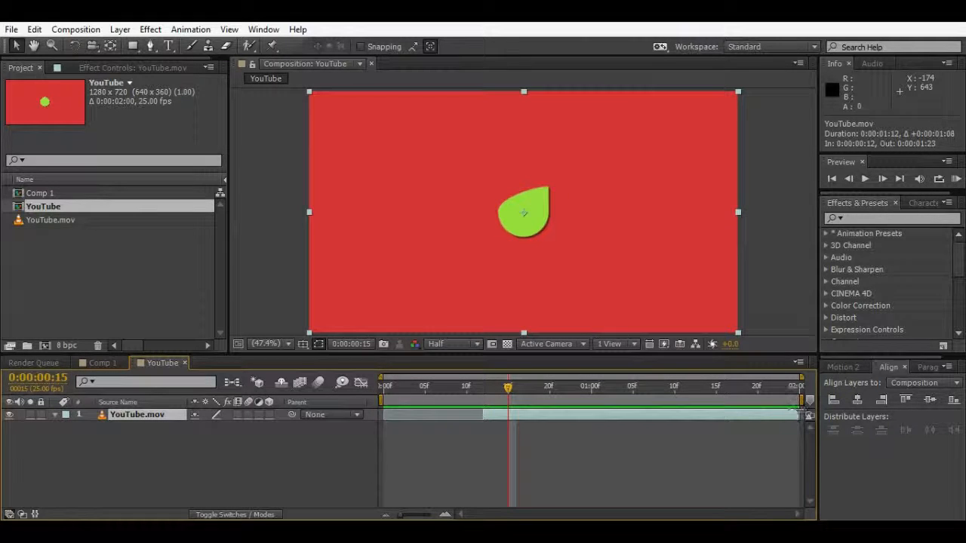
drag(484, 414, 391, 415)
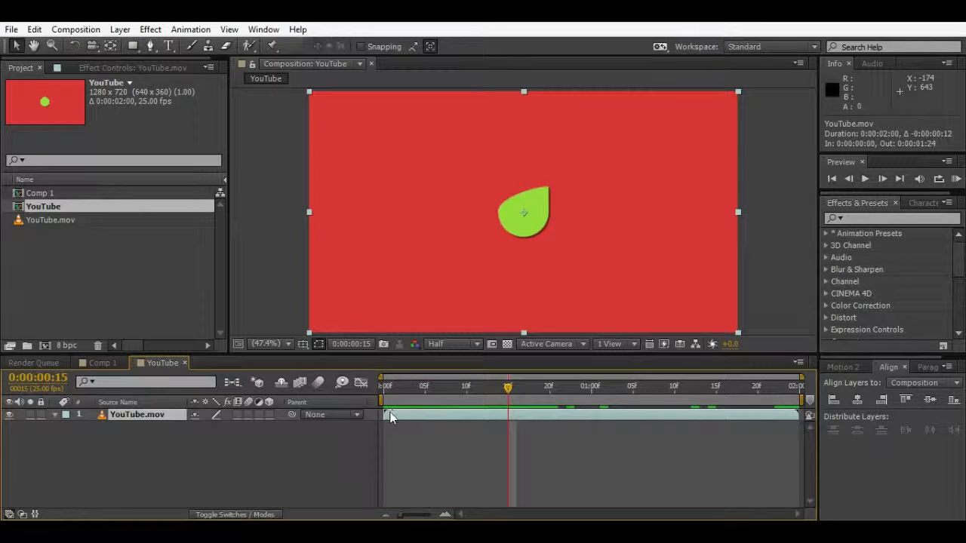
Step: Move the current time to frame 10, frame 20 and frame 1, ending at frame 15
click(465, 389)
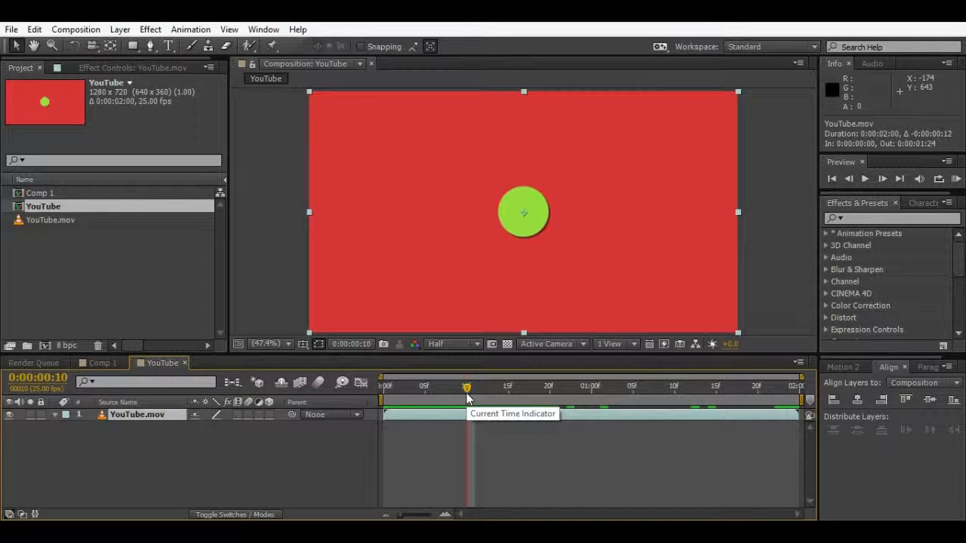
click(550, 397)
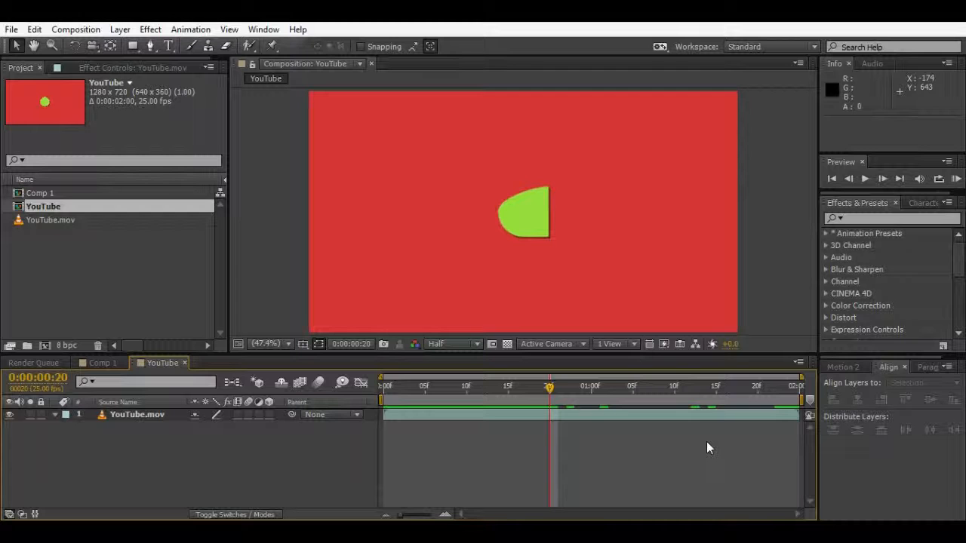
drag(549, 388, 401, 407)
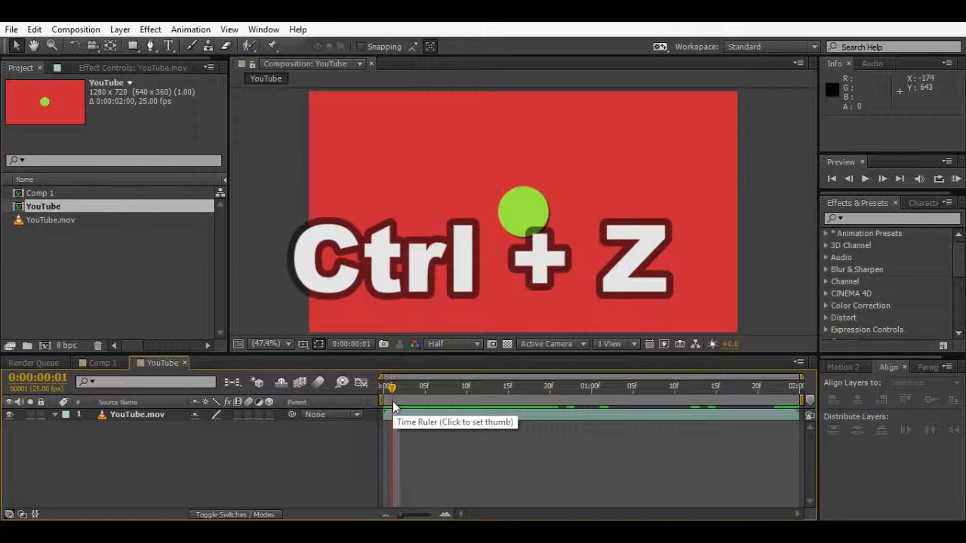
drag(391, 400, 509, 391)
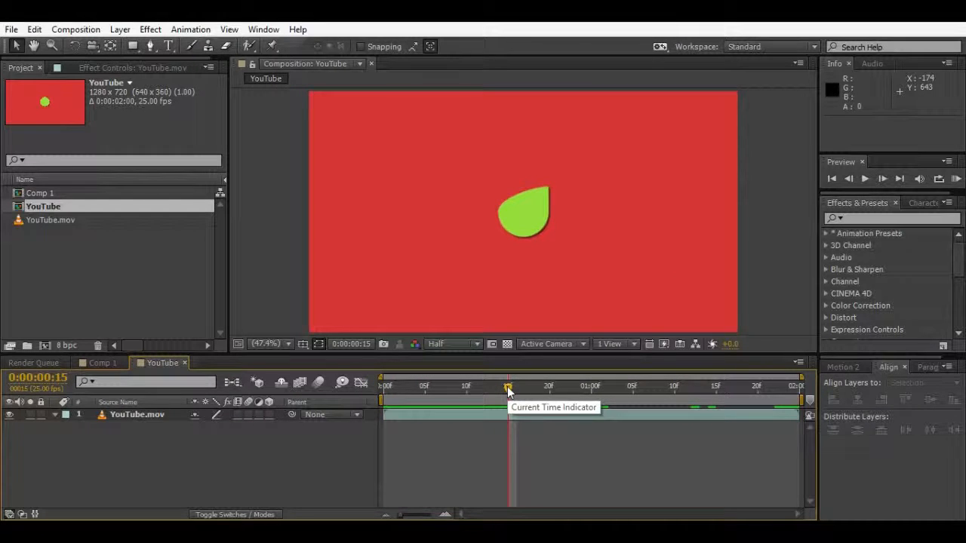
Step: Move the YouTube.mov layer down and to the right to about 804.7, 490.9 and reveal its Position property
drag(507, 189, 565, 234)
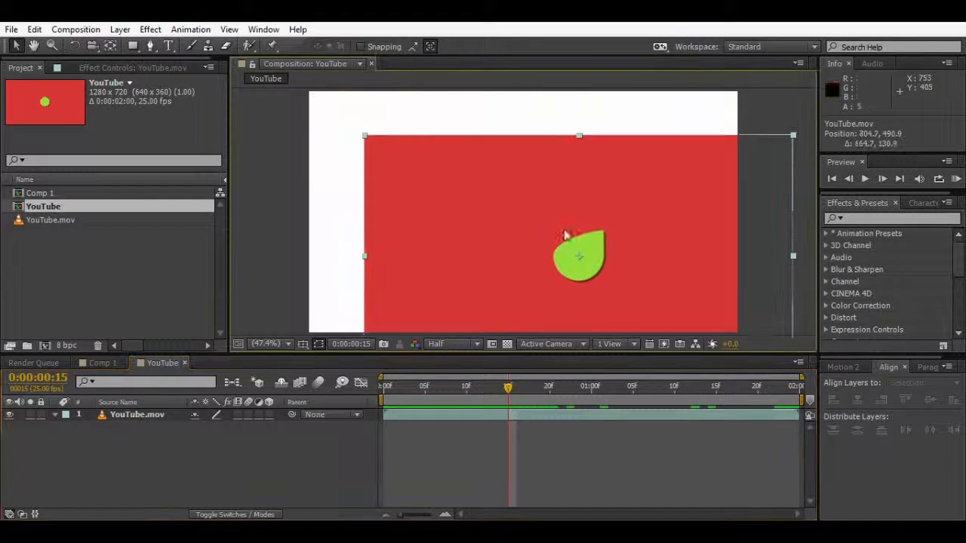
click(132, 415)
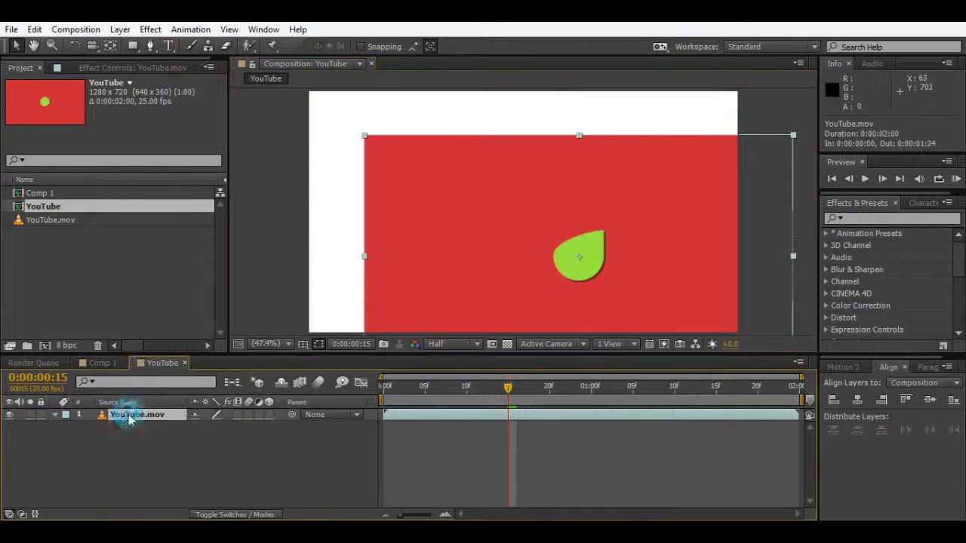
key(p)
Step: Change YouTube.mov's Position to about 639.7, 359.9, then undo the Position value changes
drag(226, 426, 112, 449)
drag(194, 427, 89, 434)
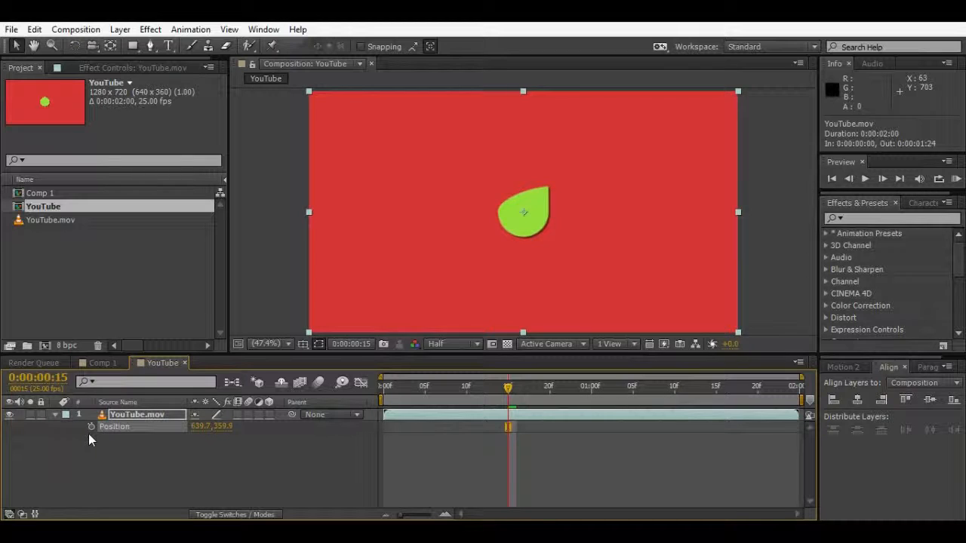
key(ctrl+z)
click(237, 478)
key(ctrl+z)
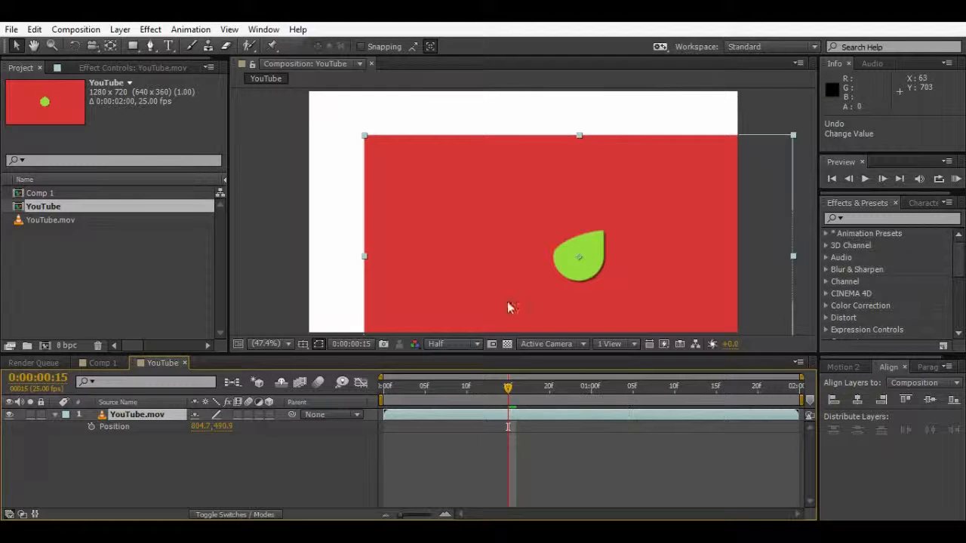
Step: Try moving the YouTube.mov layer, undo the move, and center the layer in the composition at Position 640.0, 360.0
drag(501, 186, 424, 212)
key(ctrl+z)
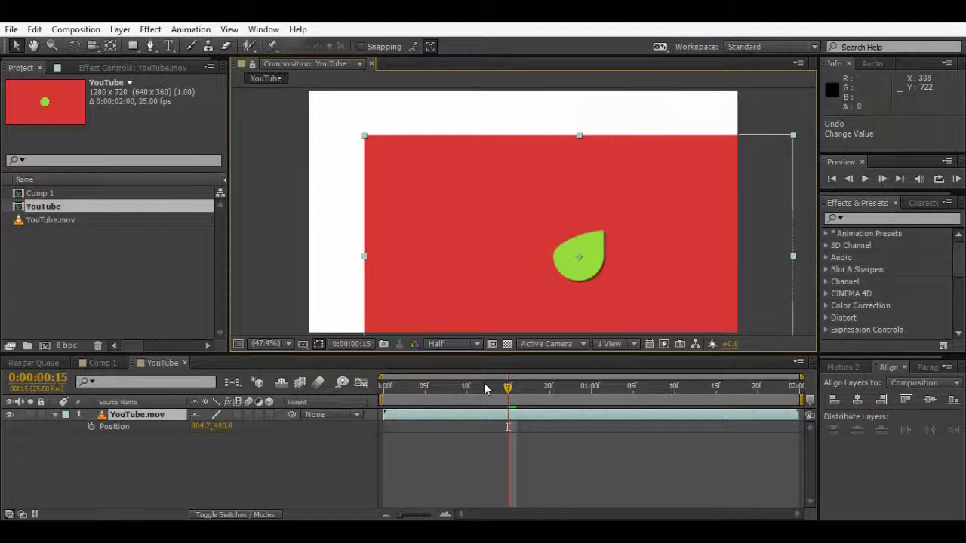
key(ctrl+Home)
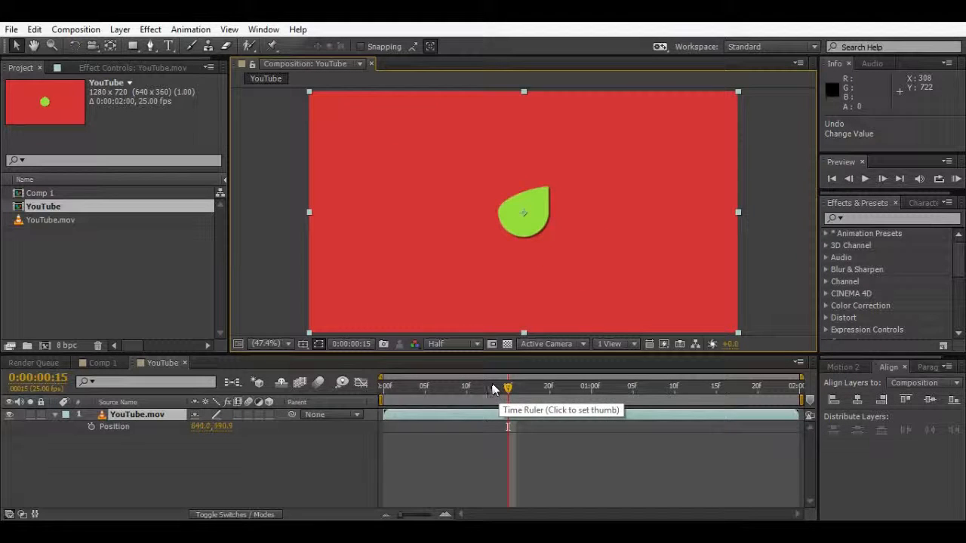
mouse_move(504, 387)
mouse_down()
mouse_move(466, 386)
mouse_move(506, 389)
mouse_up()
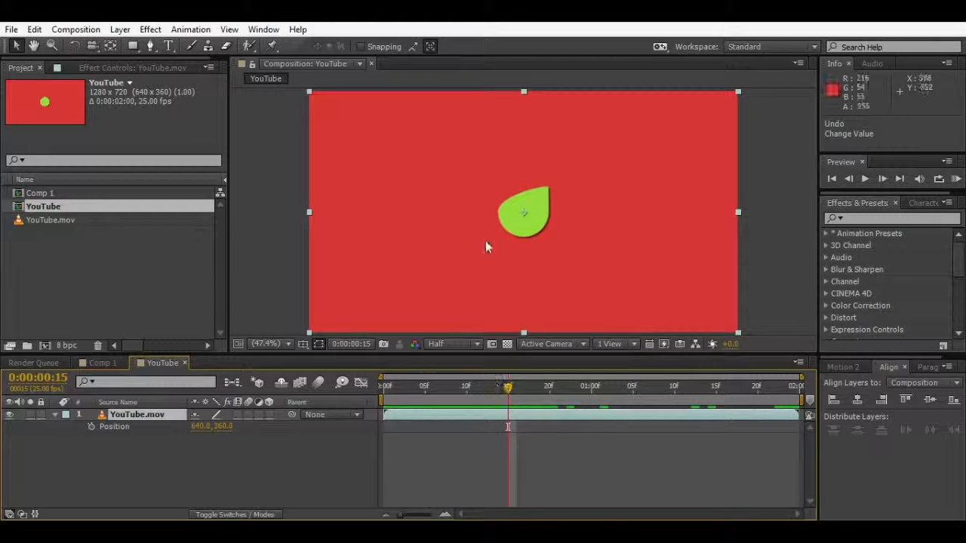
Step: Move YouTube.mov down and to the right to about 878.6, 602.8, adjust its Position to about 638.6, 360.8, and deselect it
drag(357, 214, 437, 291)
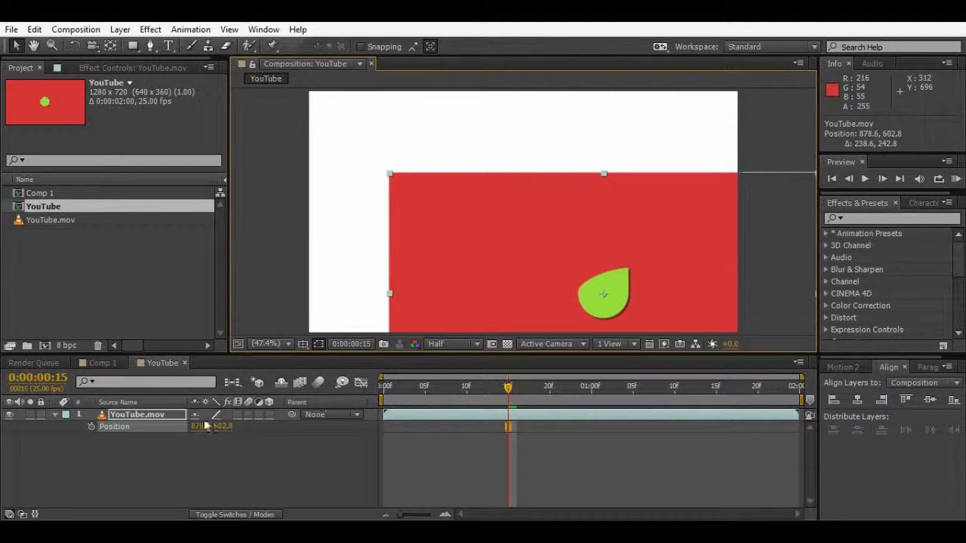
drag(222, 426, 164, 429)
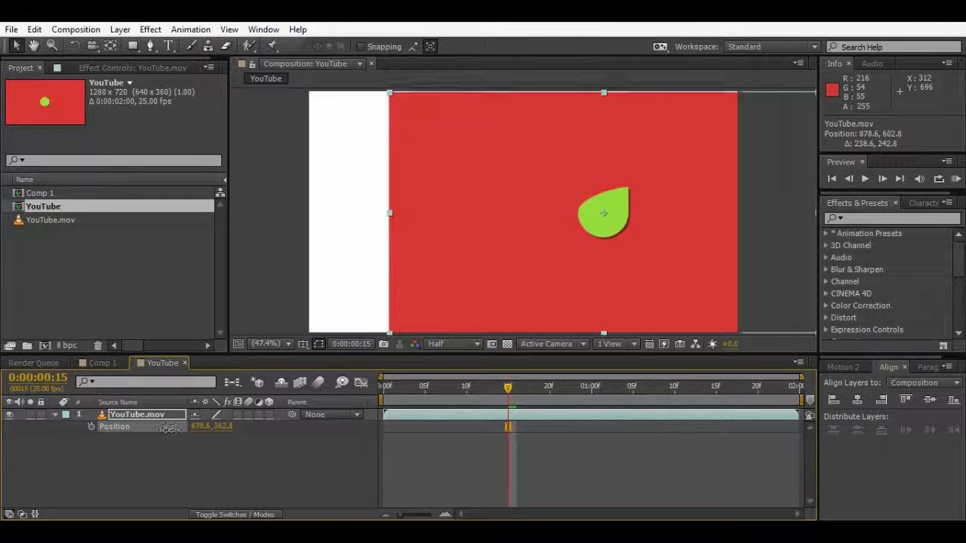
drag(200, 426, 64, 453)
click(122, 474)
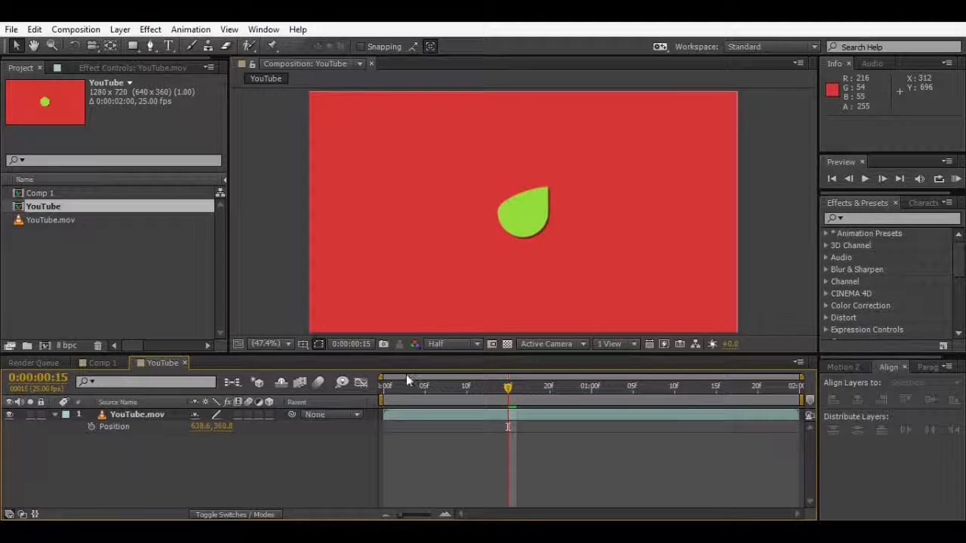
Step: Move the current time to frame 5, then scrub near the 10-frame mark
click(423, 391)
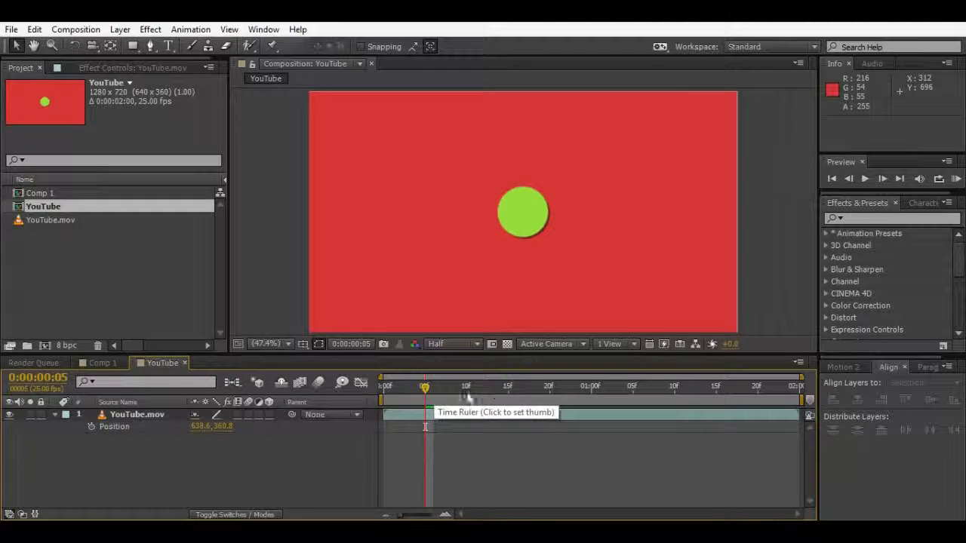
mouse_move(467, 395)
mouse_down()
mouse_move(509, 395)
mouse_move(442, 399)
mouse_move(425, 390)
mouse_move(460, 392)
mouse_up()
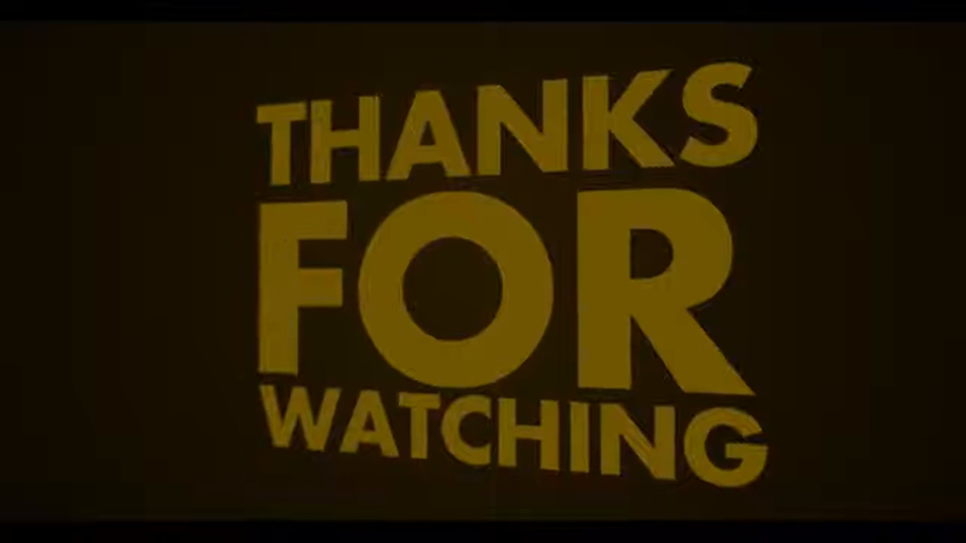